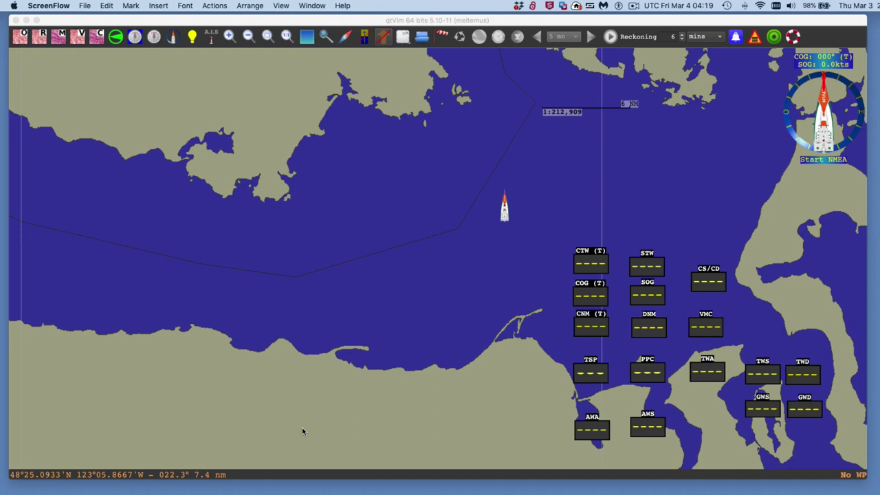
Step: Open the polar analysis for the boat's boat_Class40.csv polar and reposition its window to show more of the diagram
scroll(302, 431, "down", 2)
left_click_drag(312, 404, 370, 356)
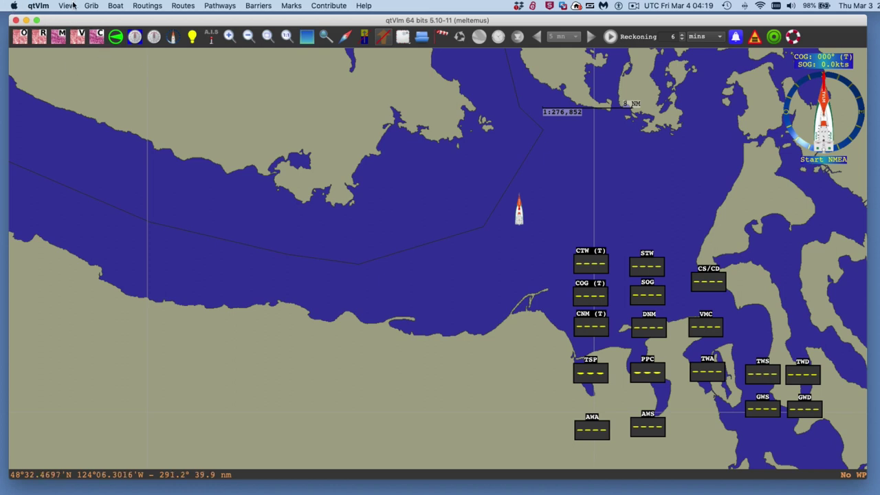
left_click(120, 7)
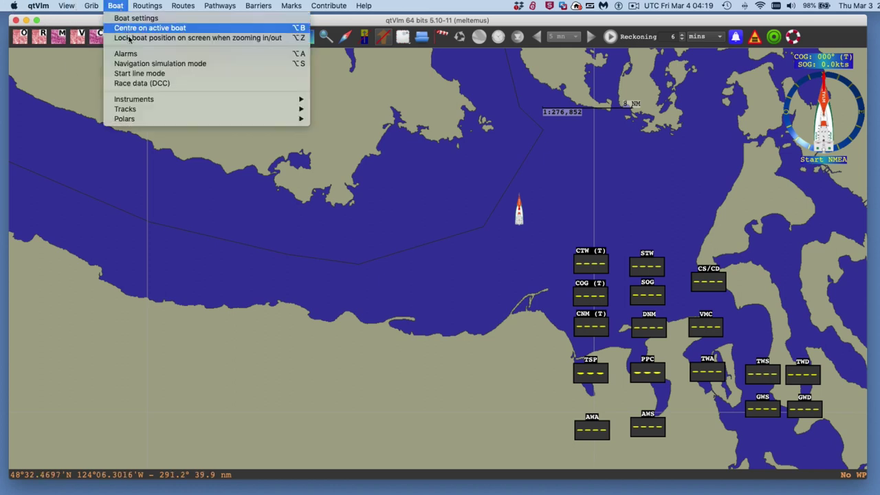
mouse_move(141, 121)
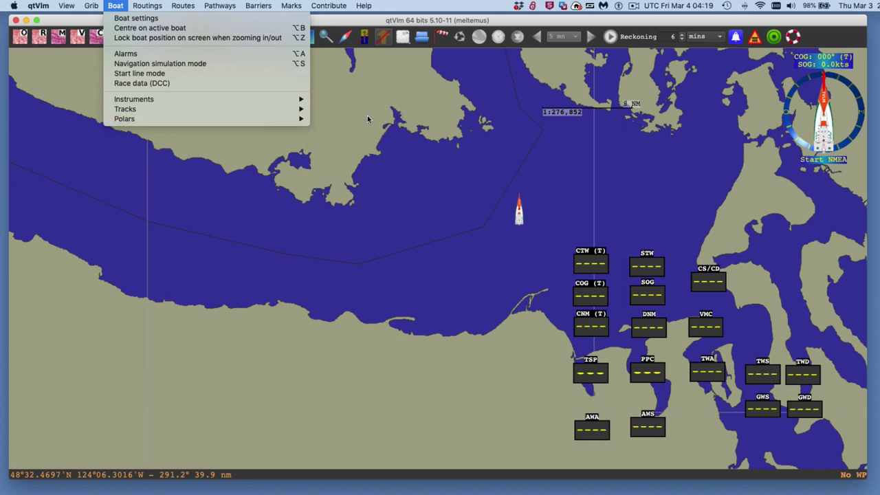
left_click(366, 122)
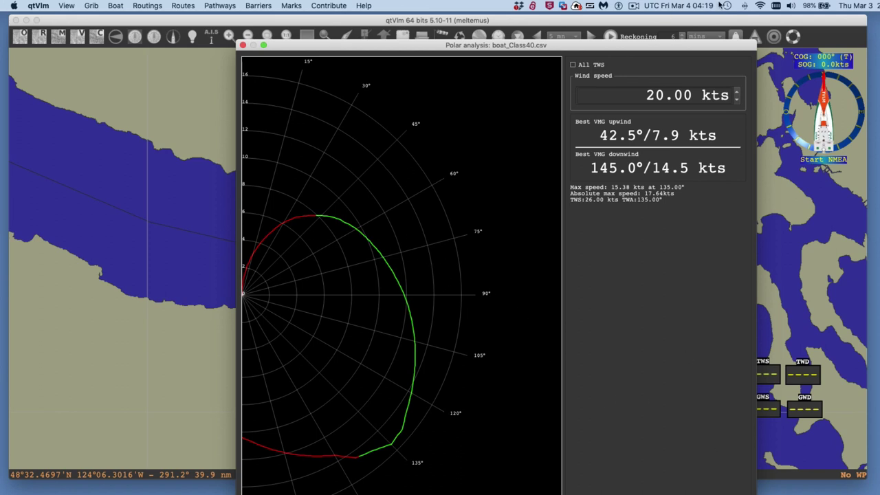
left_click_drag(711, 44, 646, 18)
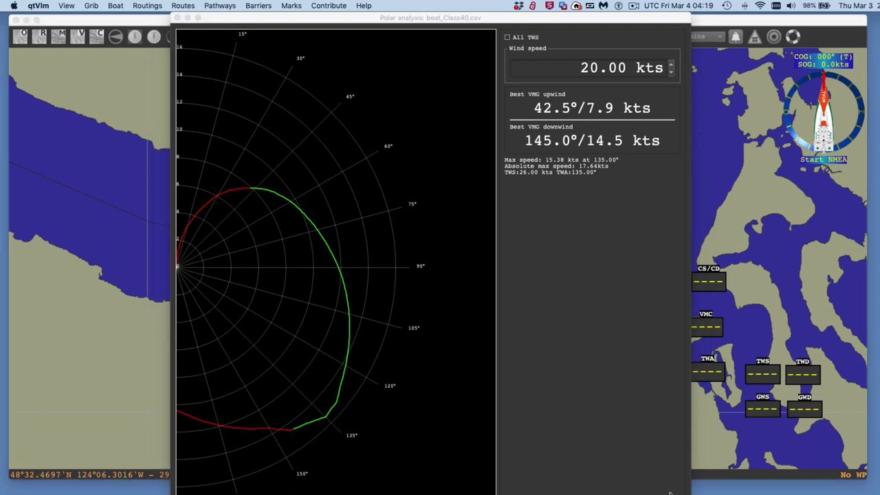
left_click(580, 440)
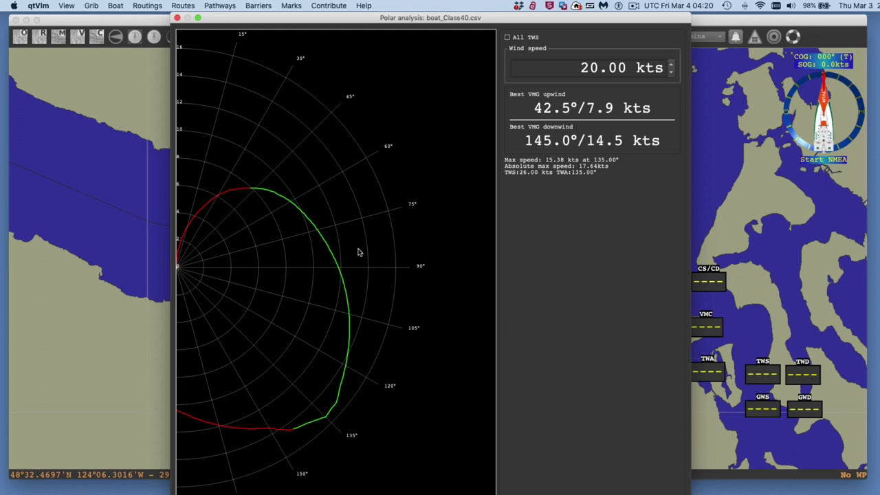
Step: View the polar curves for all true wind speeds, then for a single wind speed of 15 kts, and close the analysis
left_click(507, 37)
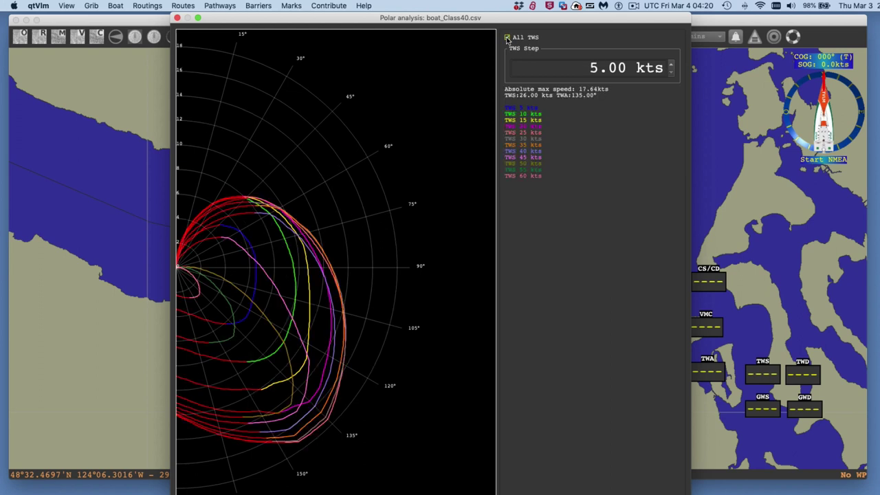
left_click(507, 38)
double_click(588, 67)
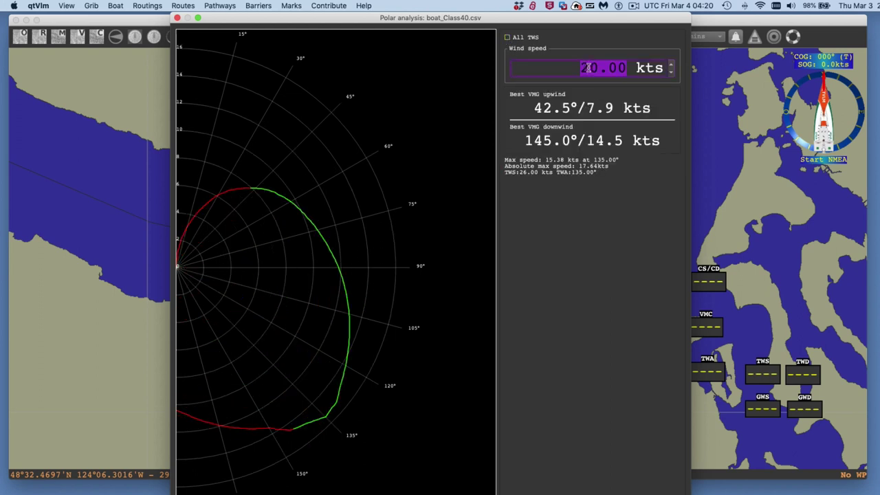
type("15")
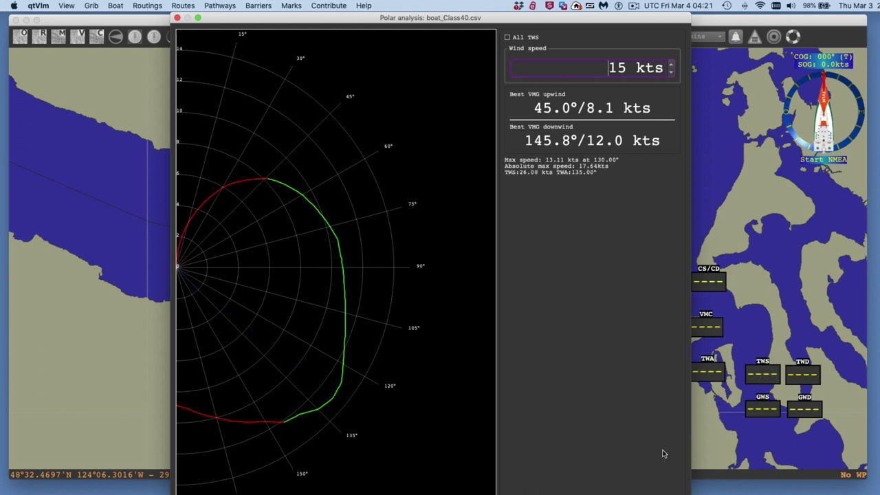
left_click(176, 19)
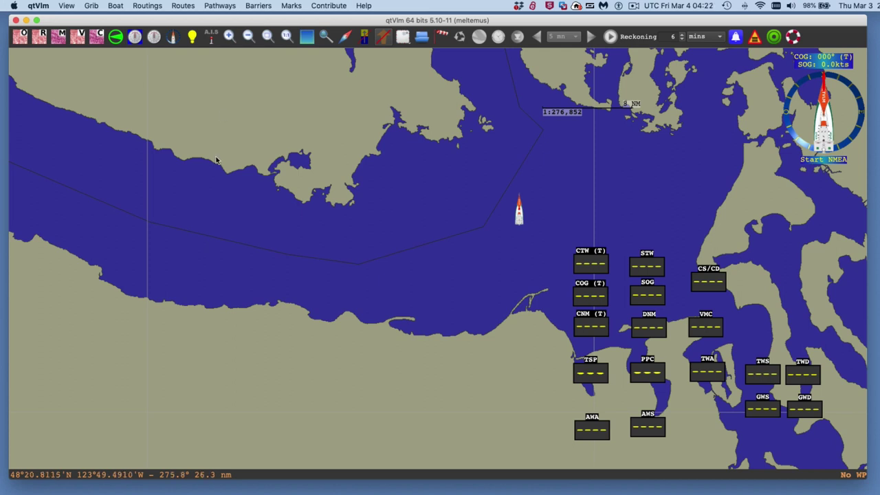
Step: Display the boat's side board and show its Polar section
scroll(399, 294, "up", 1)
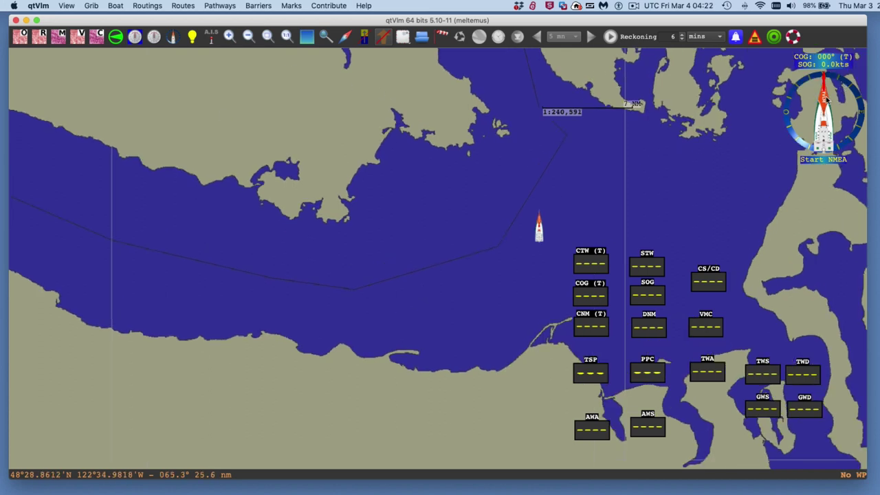
mouse_move(2, 447)
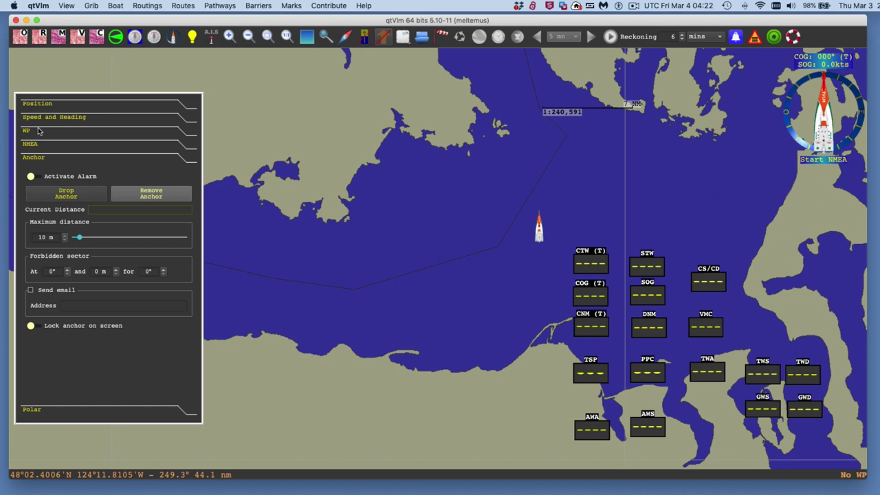
left_click(33, 410)
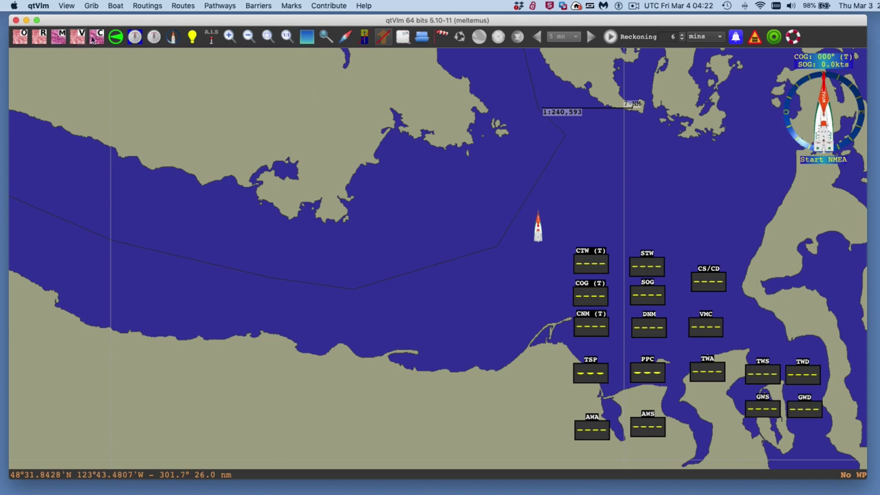
Step: Open the boat settings and look over the Polar, Waves and Gusts parameters, and Name sections
left_click(115, 6)
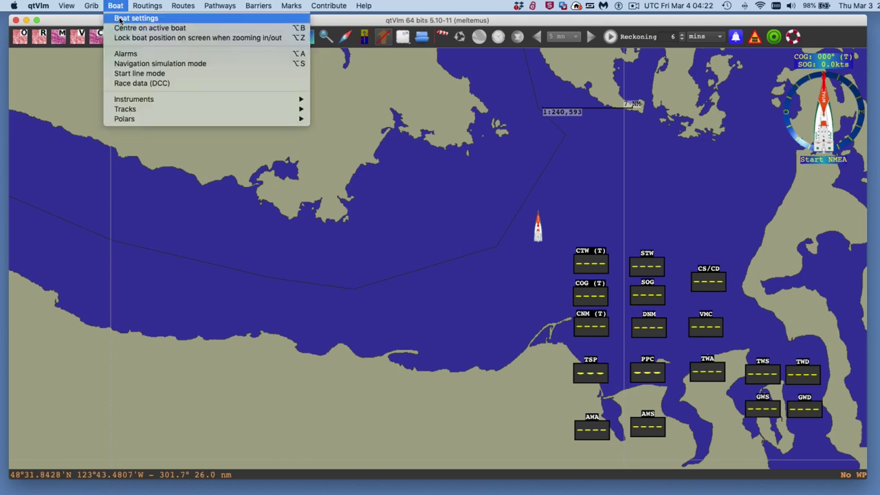
left_click(120, 19)
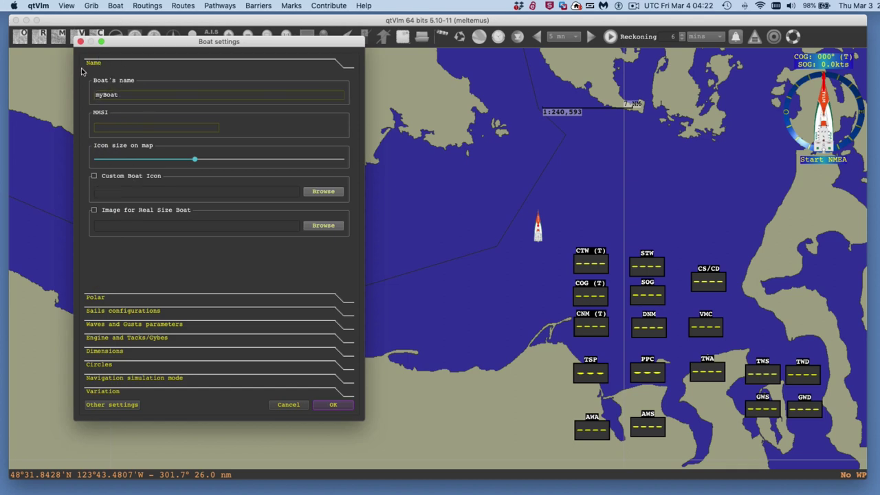
left_click(101, 297)
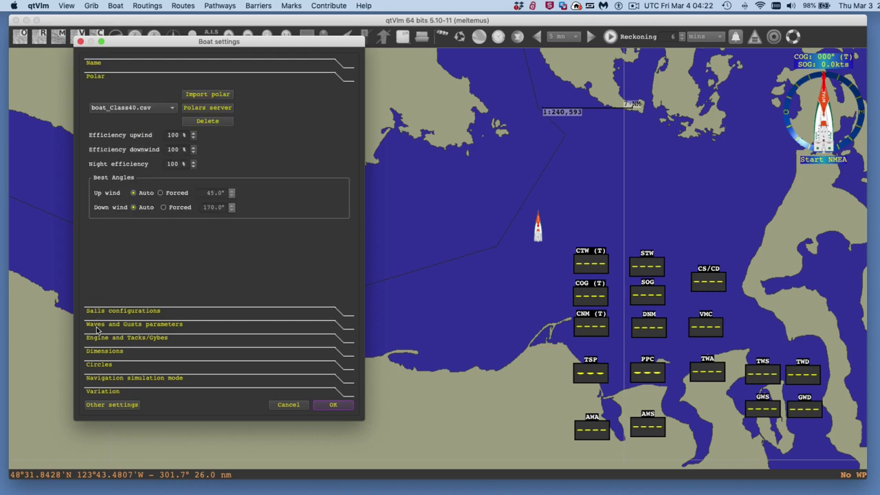
left_click(97, 324)
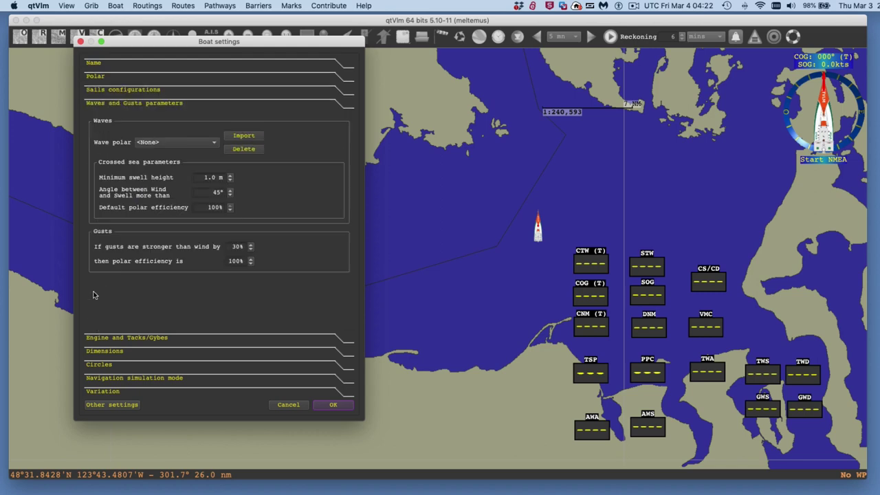
left_click(93, 64)
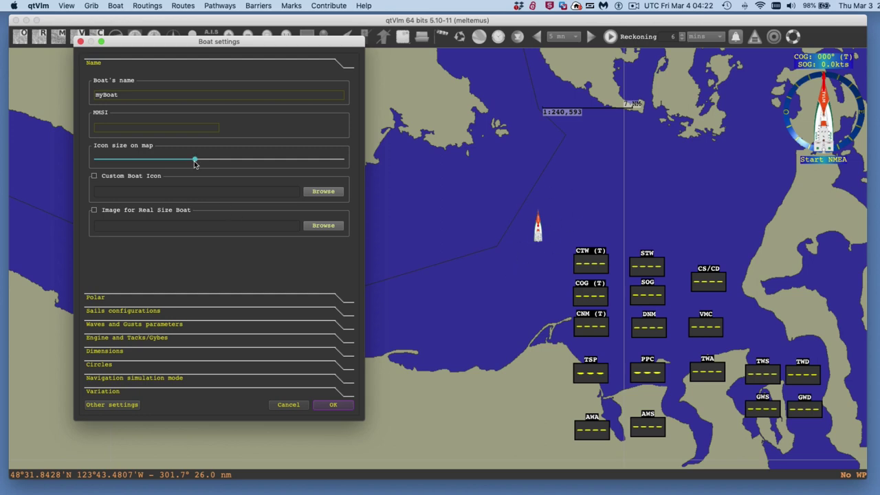
left_click(142, 123)
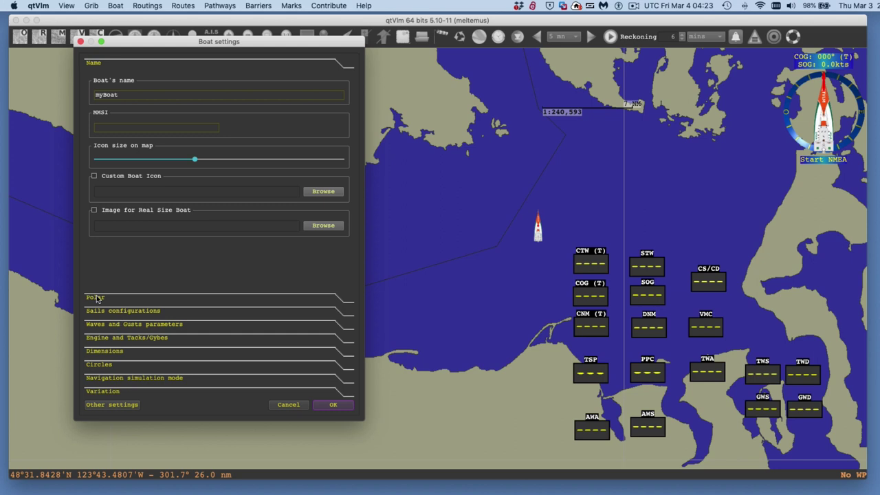
Step: Examine the available polars, keeping boat_Class40.csv selected, and check the upwind and downwind efficiency settings
left_click(97, 298)
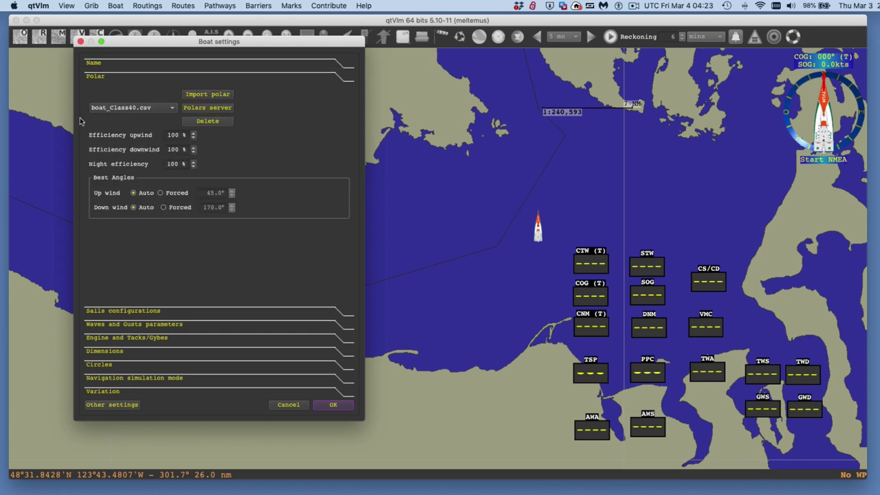
left_click(144, 110)
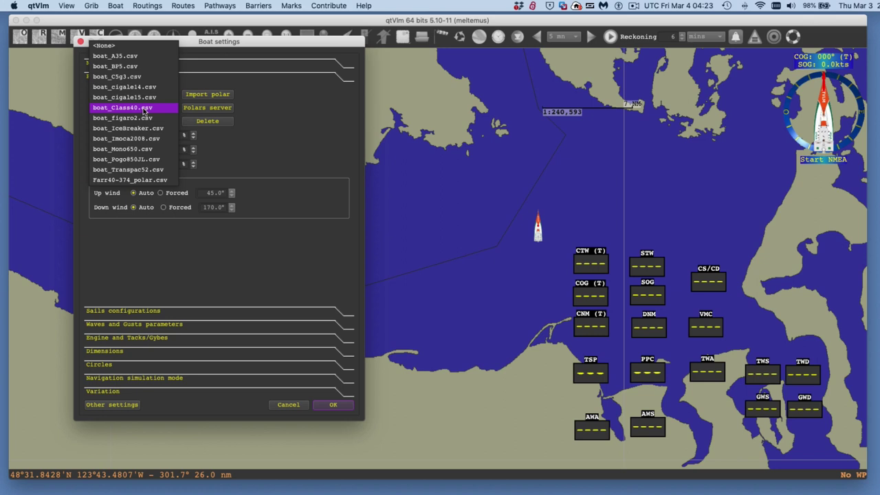
left_click(144, 108)
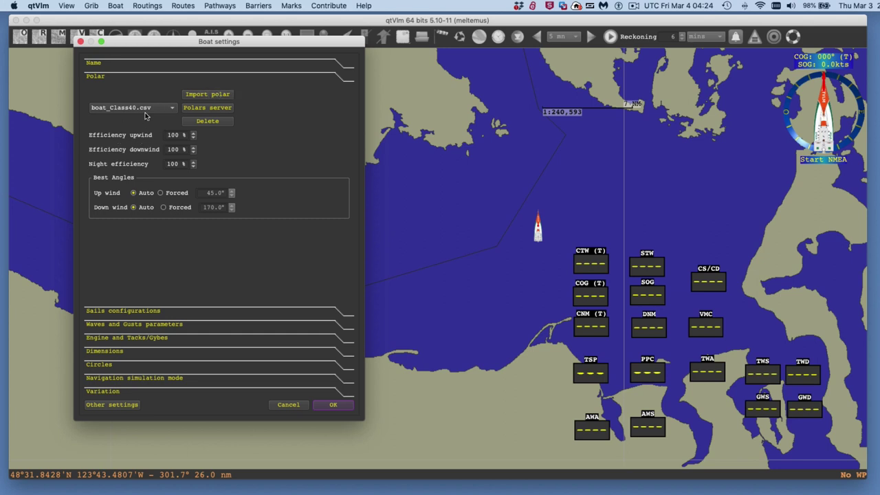
left_click(176, 133)
left_click(176, 149)
left_click_drag(183, 150, 166, 147)
left_click(224, 152)
Step: Examine the Sails configurations, the Waves and Gusts parameters, and the engine threshold and engine speed settings
left_click(159, 314)
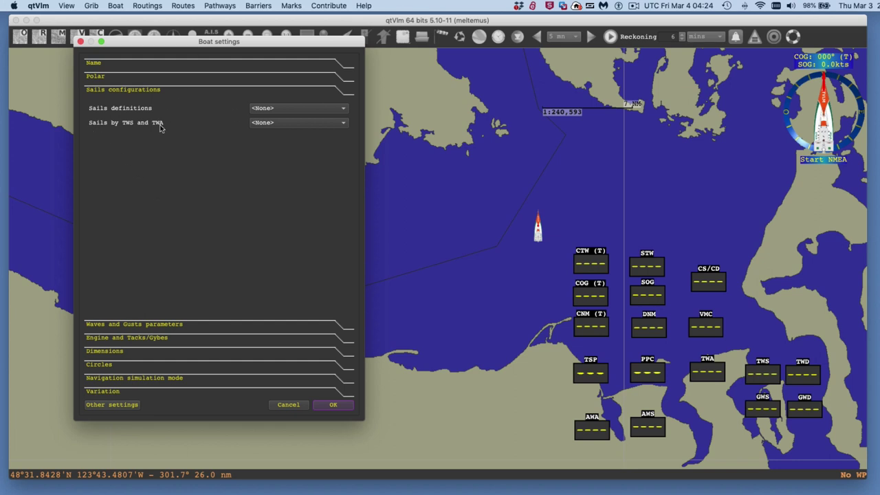
left_click(123, 329)
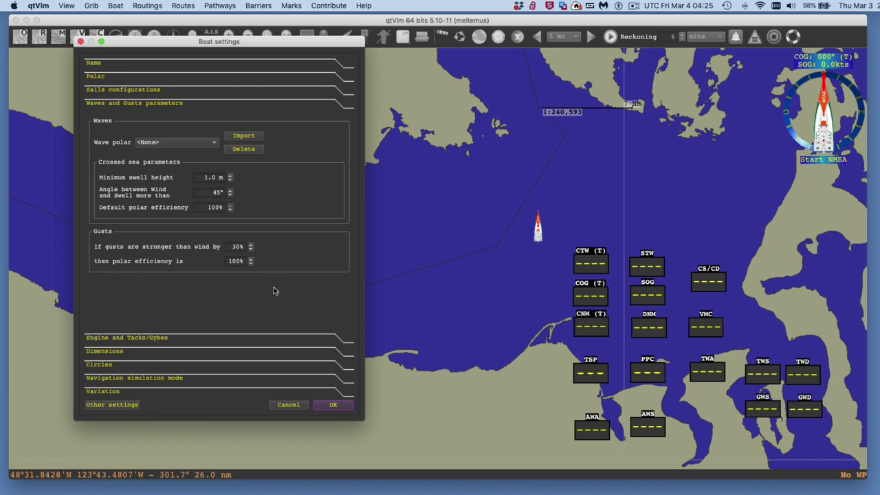
left_click(102, 339)
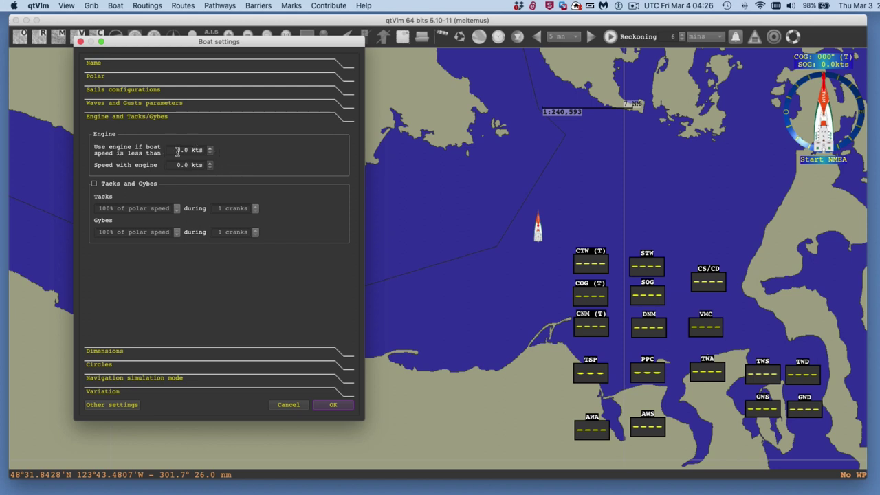
left_click_drag(171, 150, 205, 153)
double_click(189, 167)
double_click(183, 149)
left_click_drag(191, 149, 175, 149)
double_click(173, 164)
left_click(189, 164)
Step: Review the Dimensions, Circles, Navigation simulation mode and Variation sections, enter 0% for Randomize wind, and accept the boat settings
left_click(104, 354)
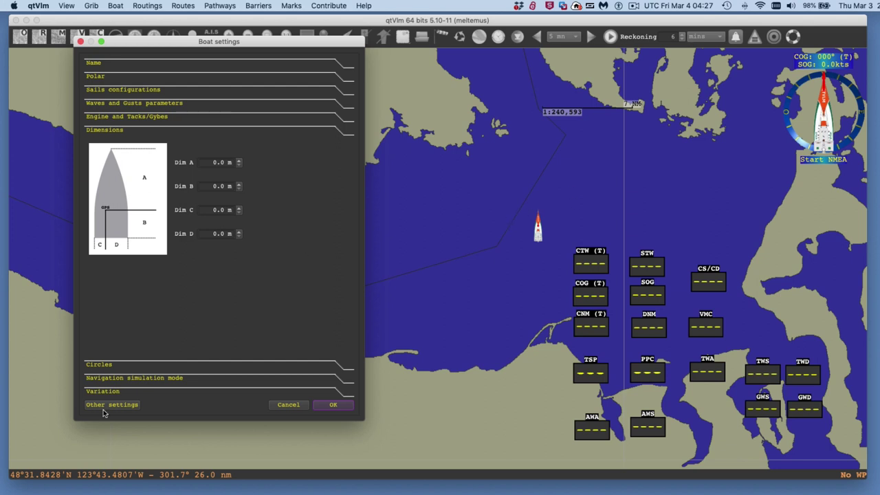
left_click(99, 365)
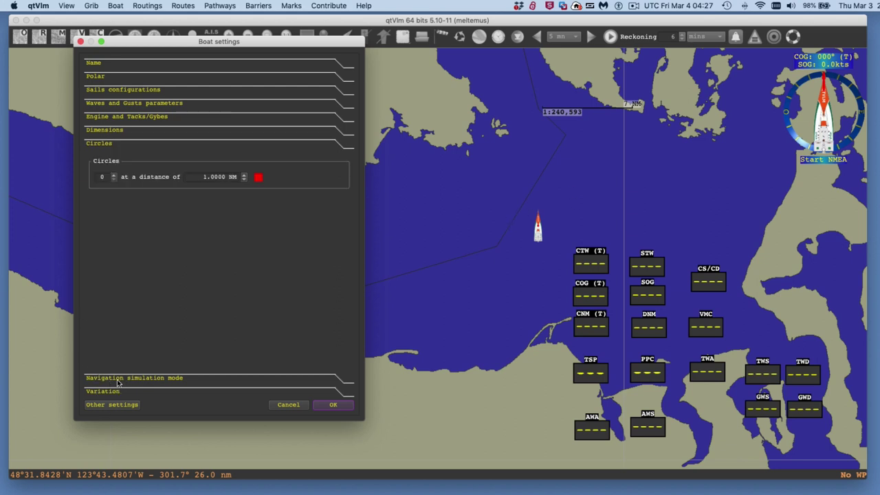
left_click(118, 379)
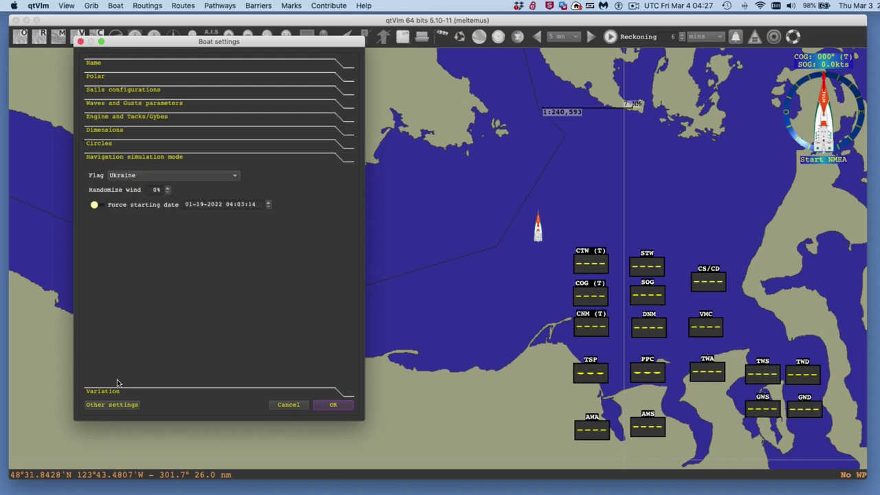
double_click(157, 189)
type("0")
left_click(100, 392)
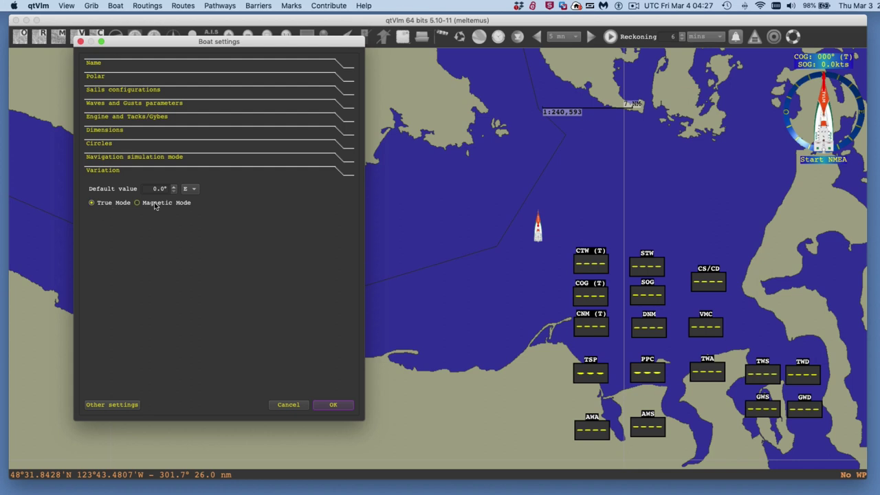
left_click(337, 407)
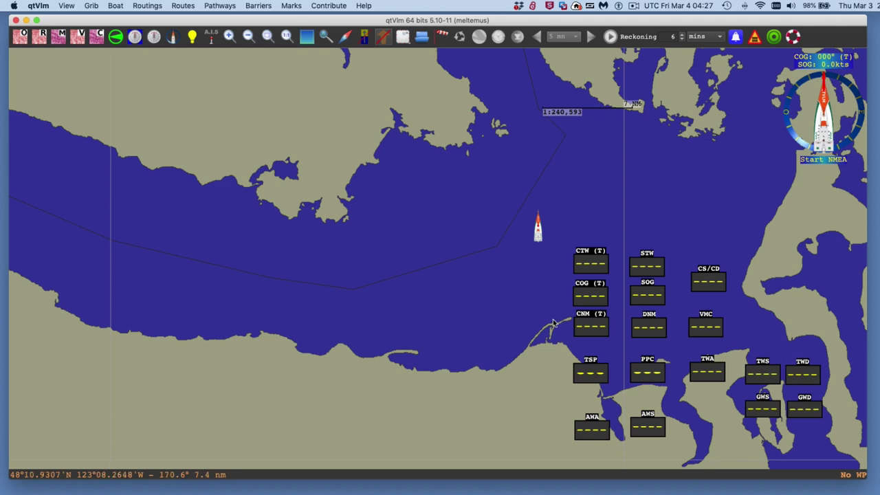
Step: Turn on Ignore pitch in the Instruments preferences and move the configuration window clear of the on-map instruments
scroll(553, 323, "down", 1)
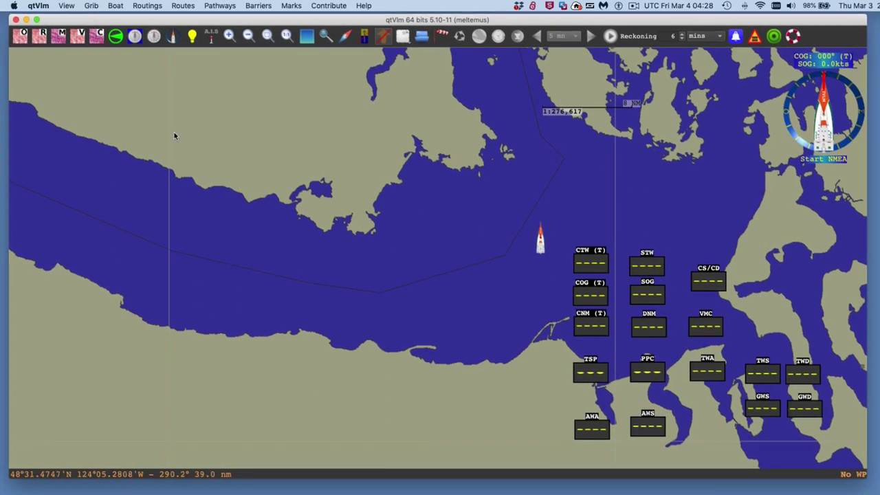
left_click(39, 8)
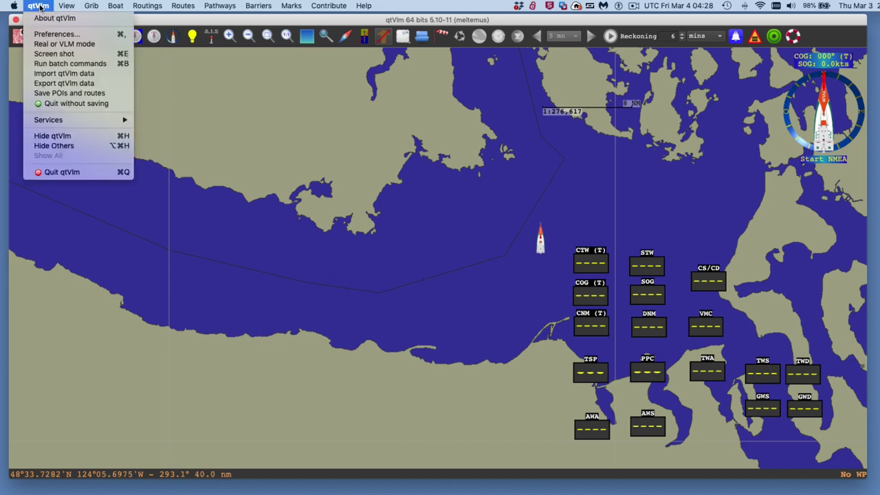
left_click(54, 35)
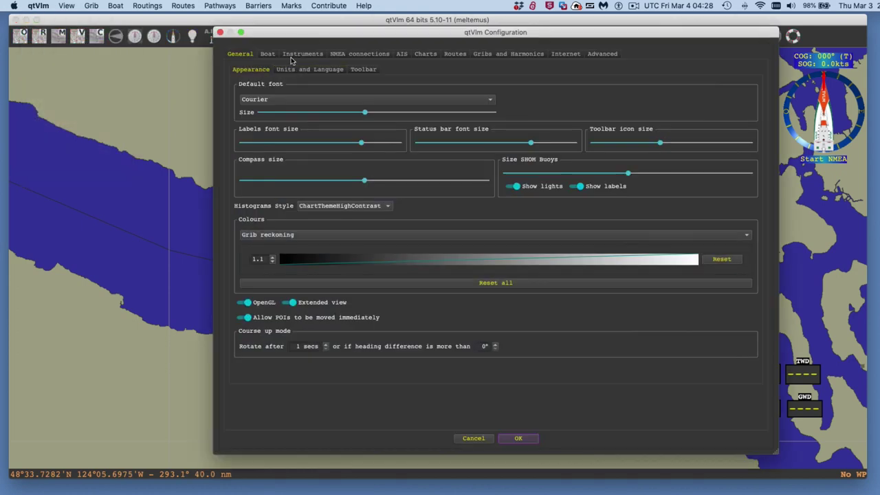
left_click(294, 55)
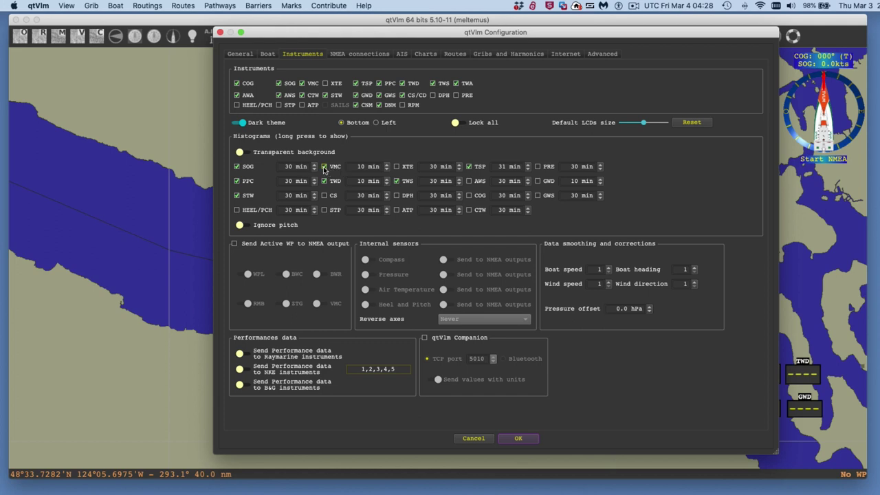
left_click(263, 227)
left_click_drag(719, 38, 506, 34)
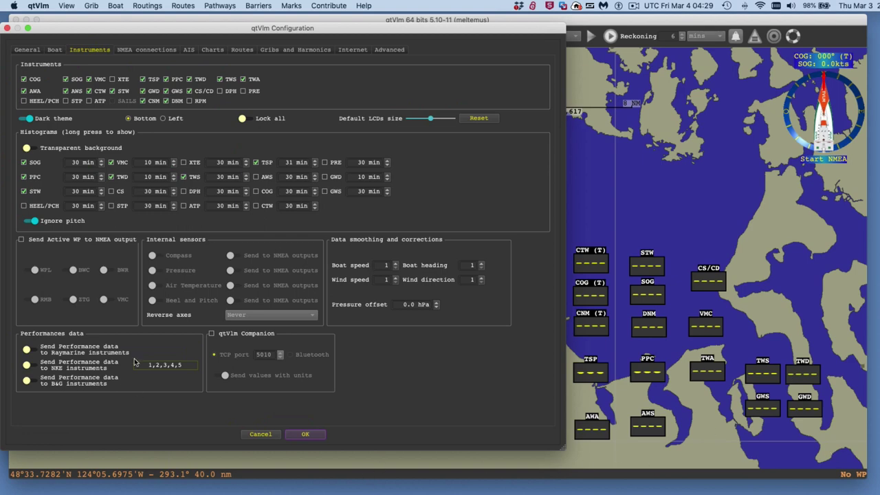
Step: Compare the remaining Instruments preferences with the on-map instruments, and close the configuration window
left_click_drag(181, 33, 473, 33)
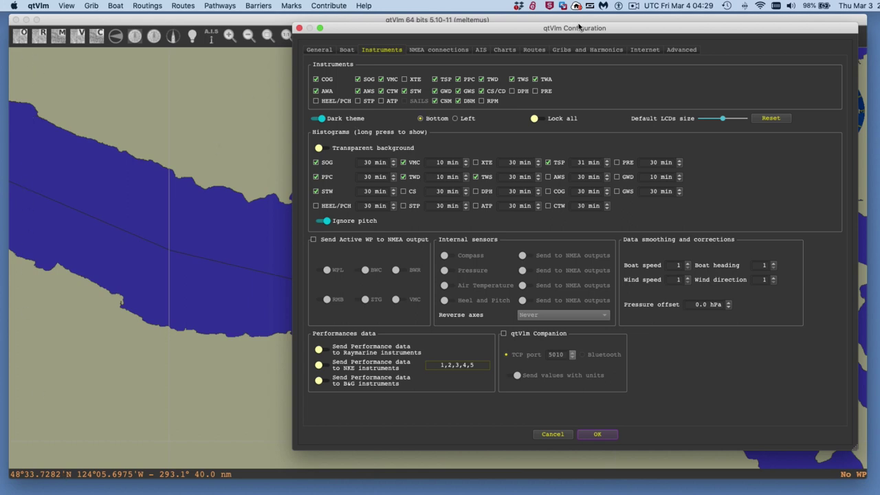
left_click_drag(529, 28, 241, 26)
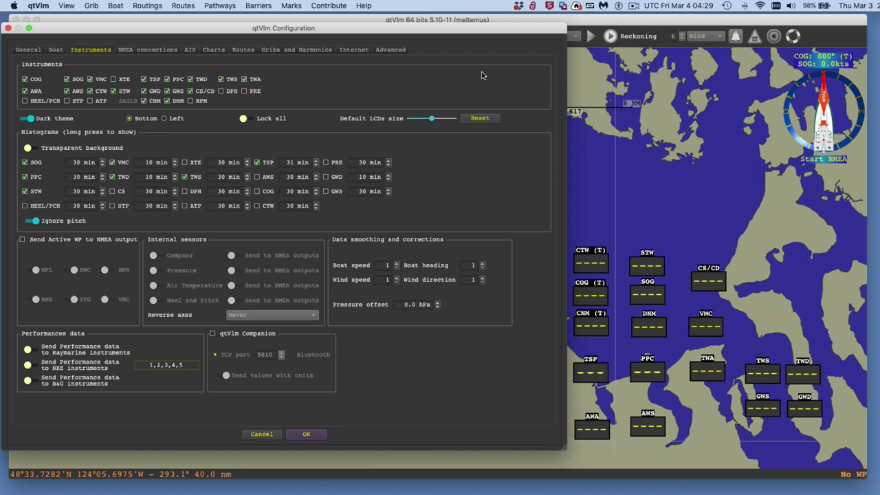
left_click_drag(376, 28, 395, 28)
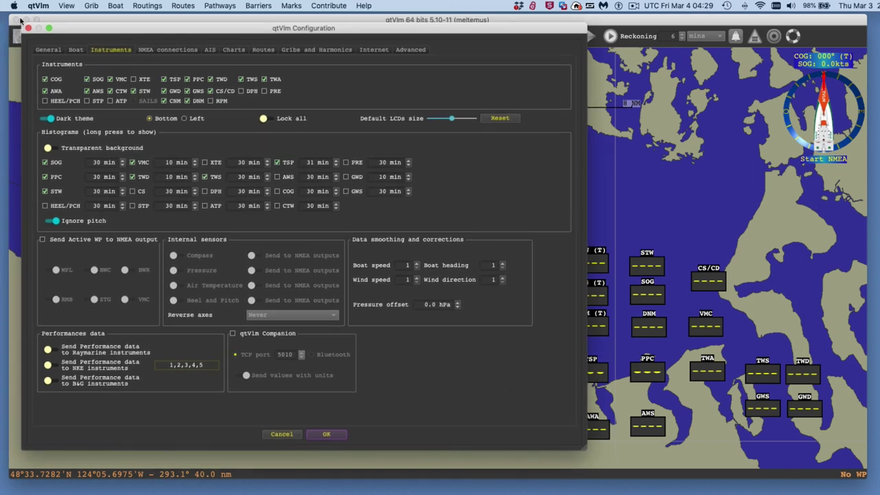
left_click(27, 28)
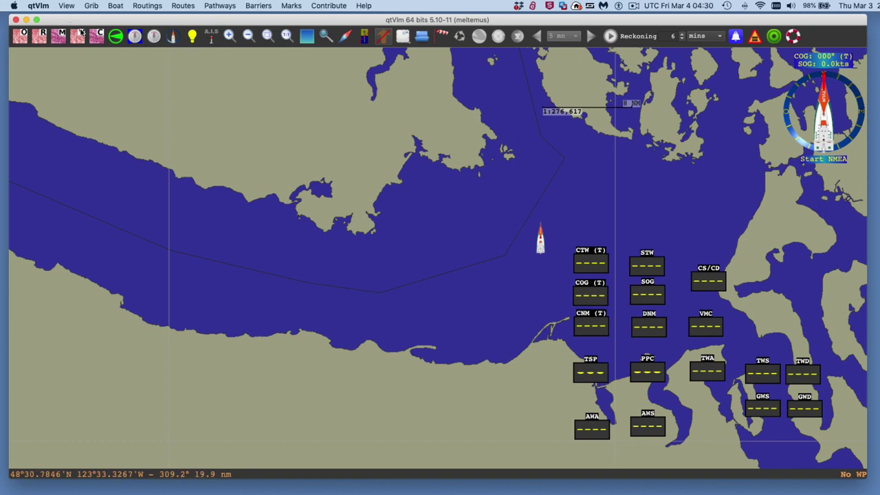
Step: Try hiding the on-map instruments and showing them again
left_click(114, 7)
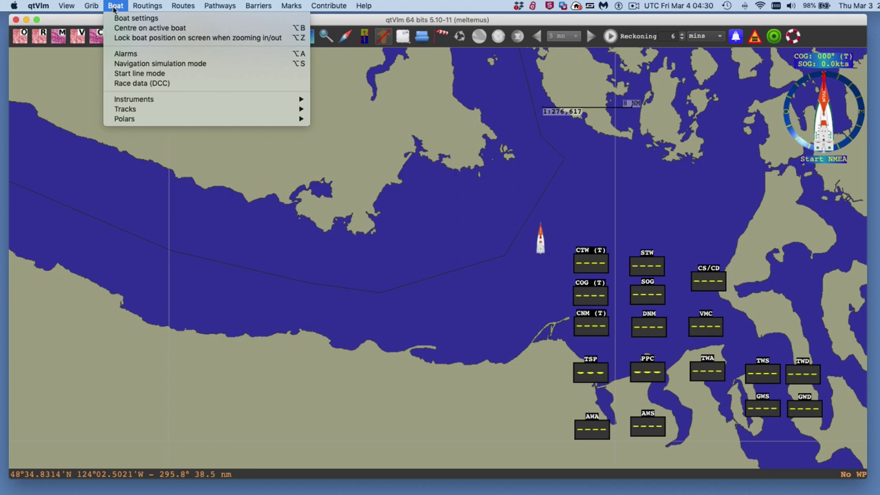
mouse_move(149, 100)
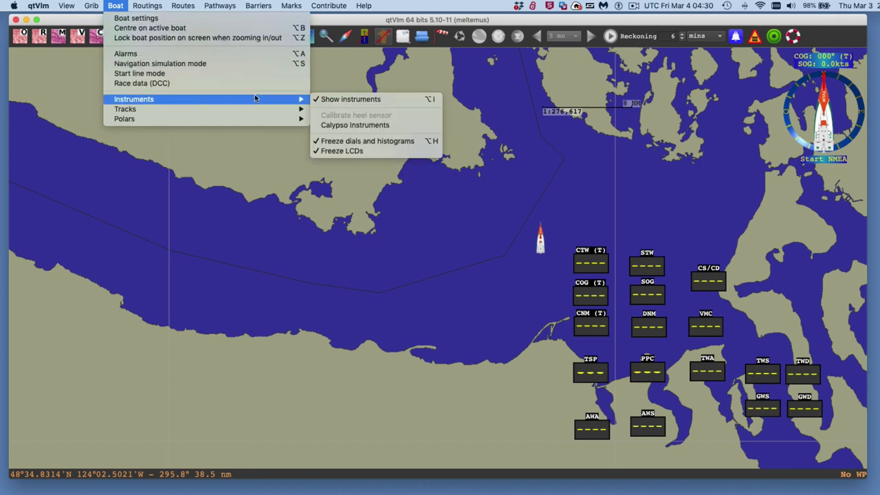
left_click(340, 99)
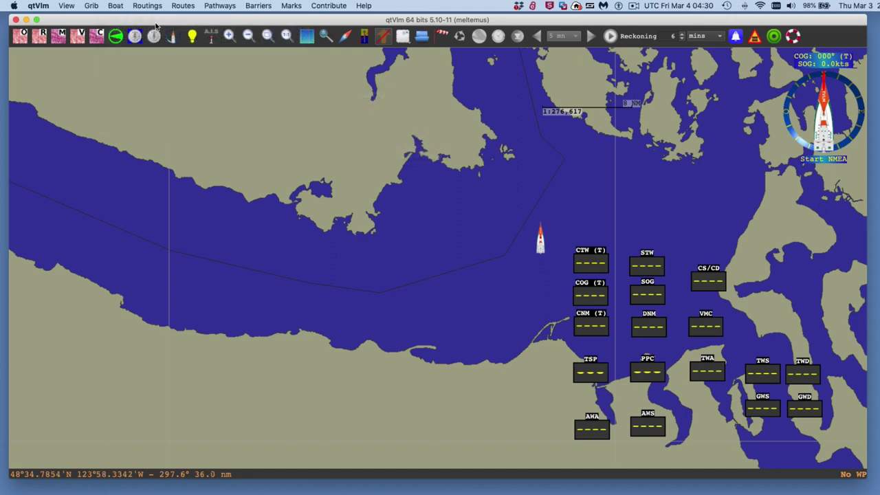
left_click(133, 37)
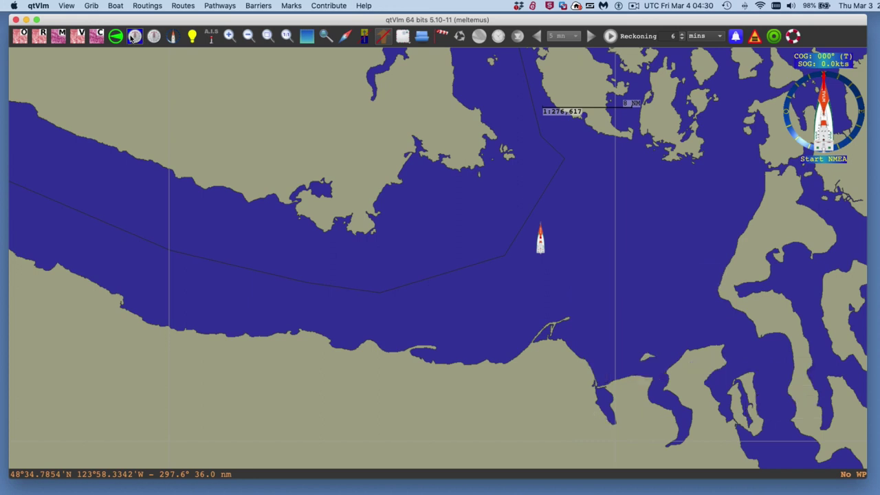
left_click(133, 37)
left_click(132, 37)
left_click(134, 37)
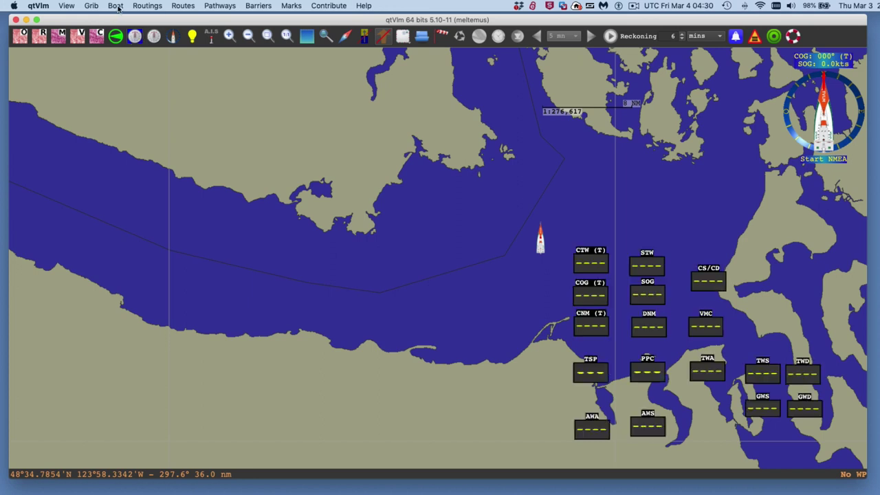
Step: Unfreeze the instrument LCDs and move the AWA display slightly up and to the left, near the AWS display
left_click(117, 6)
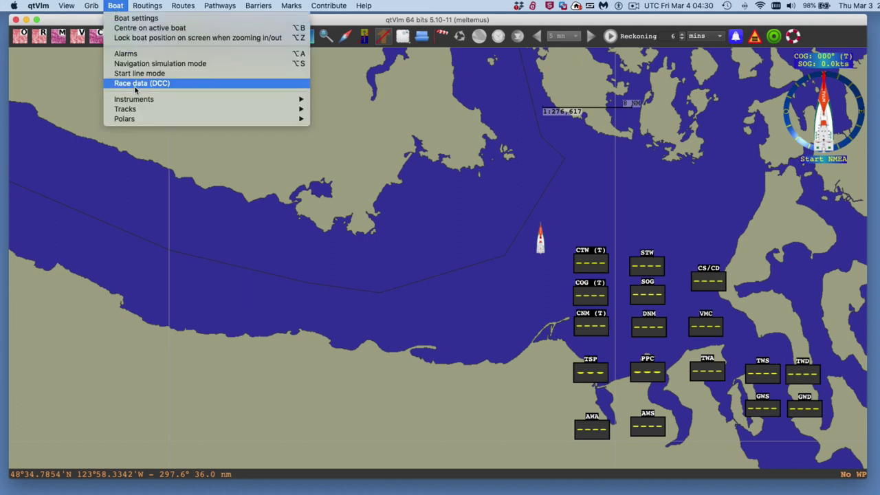
mouse_move(203, 98)
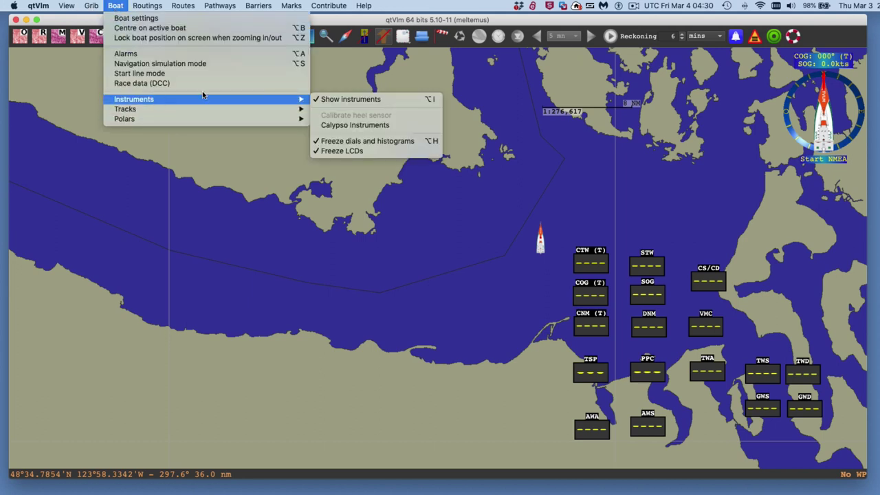
left_click(338, 151)
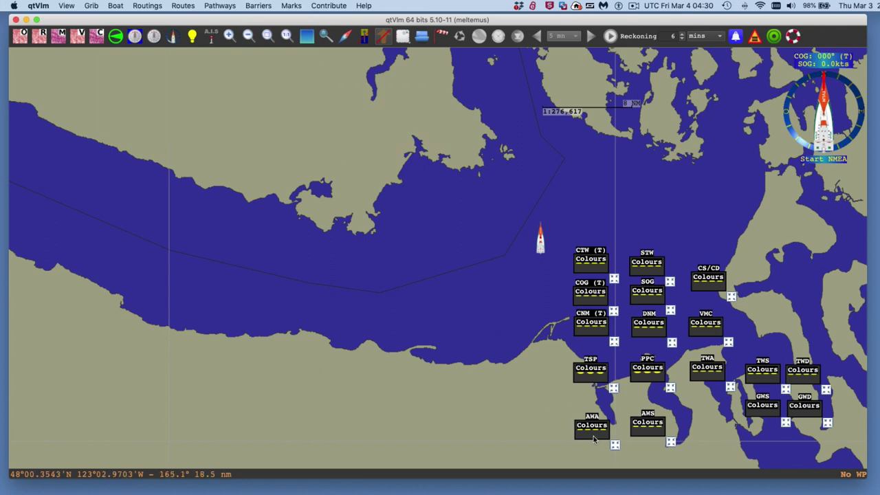
mouse_move(593, 439)
left_mouse_down()
mouse_move(527, 433)
mouse_move(273, 344)
mouse_move(273, 311)
mouse_move(481, 422)
mouse_move(500, 428)
mouse_move(333, 352)
mouse_move(291, 323)
mouse_move(634, 437)
mouse_move(584, 424)
mouse_move(583, 433)
left_mouse_up()
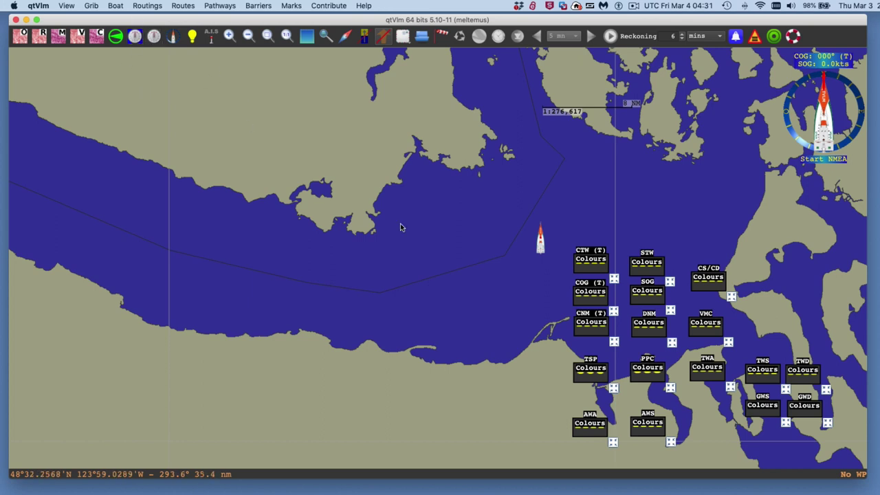
Step: Freeze the instrument LCDs again to lock their positions on the map
left_click(116, 5)
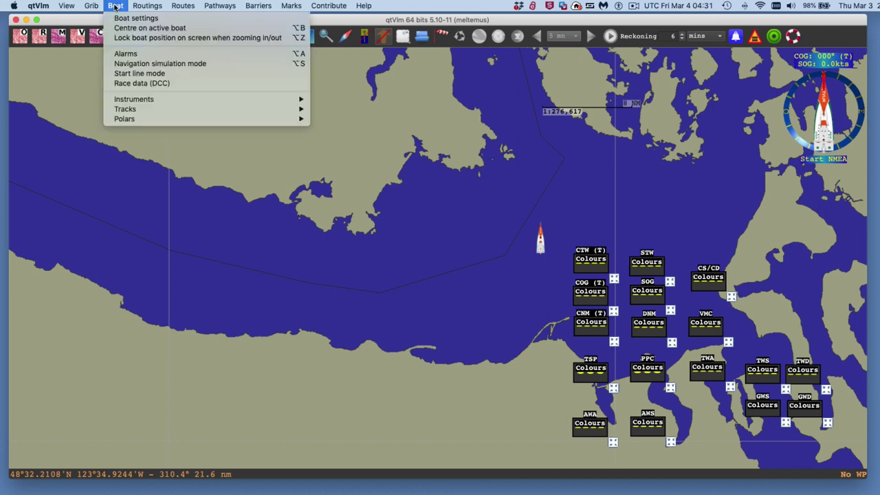
mouse_move(137, 100)
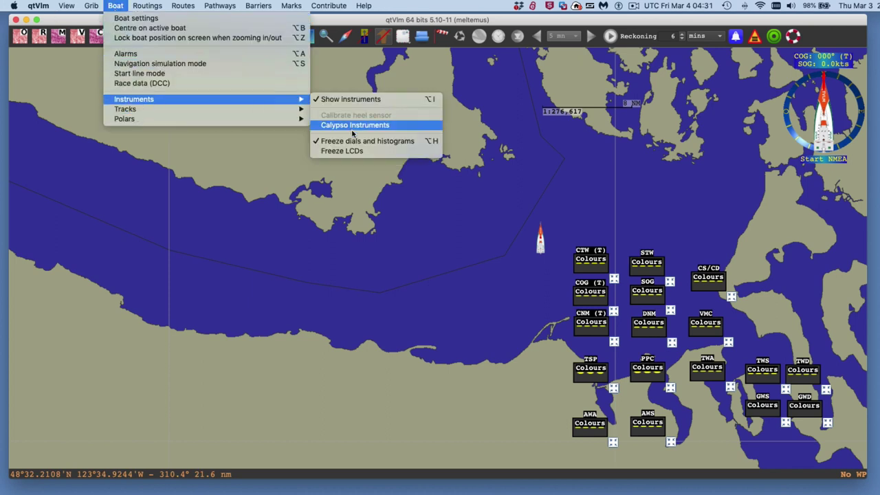
left_click(342, 151)
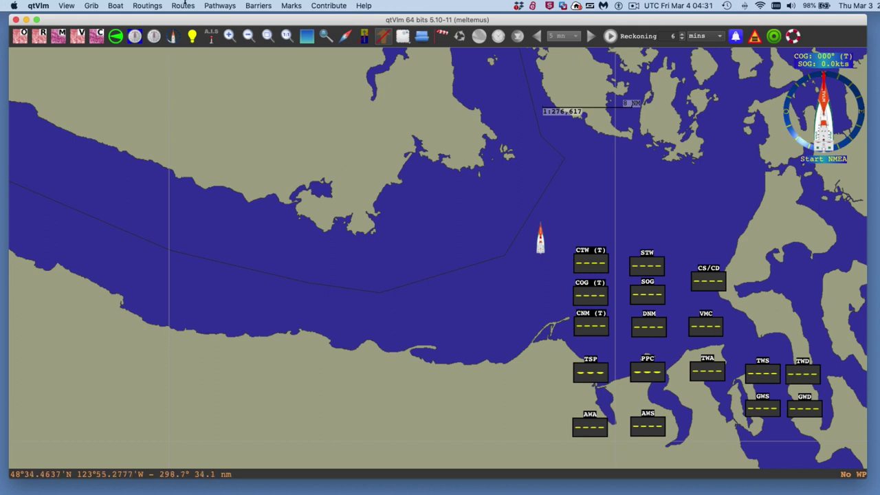
Step: Review the Boat preferences under the boat's other settings, keep reckoning based on boat speed, and accept the boat settings
left_click(113, 7)
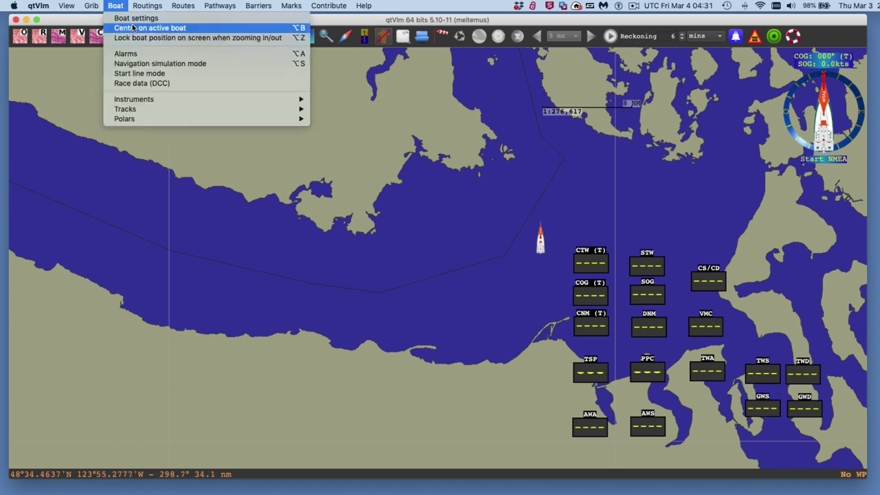
left_click(129, 19)
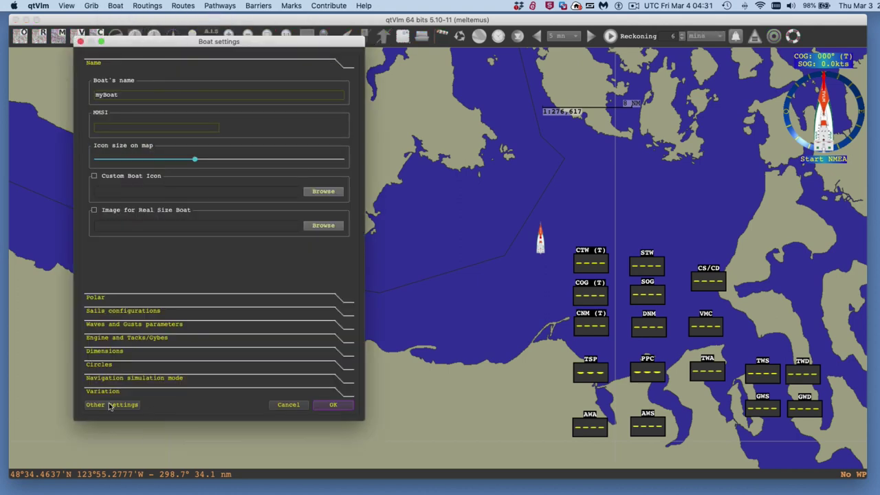
left_click(110, 405)
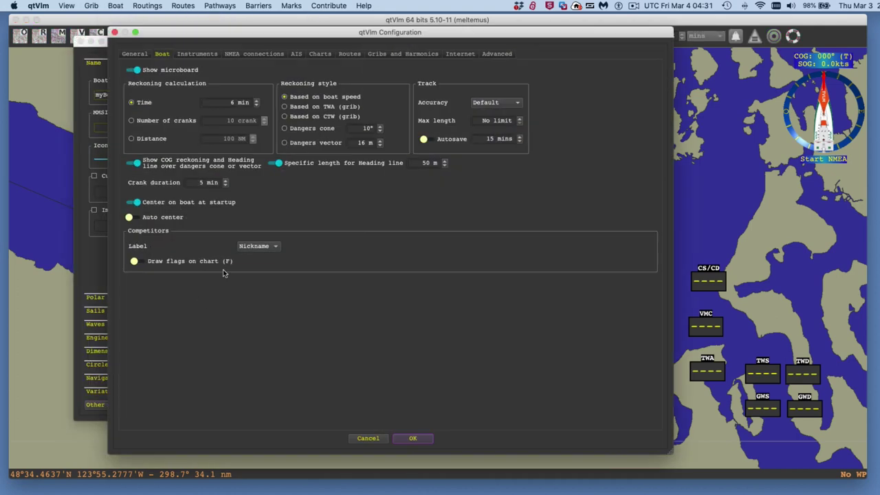
left_click_drag(260, 34, 274, 31)
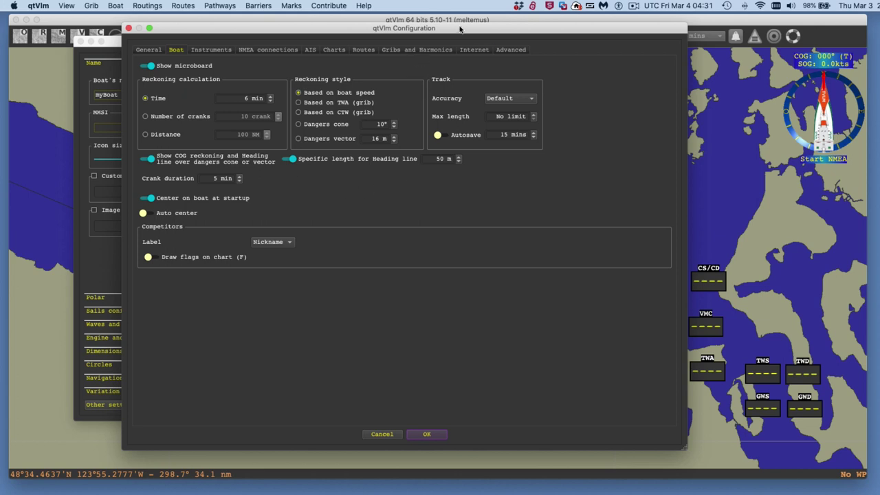
mouse_move(460, 29)
left_mouse_down()
mouse_move(313, 95)
mouse_move(341, 203)
mouse_move(427, 52)
mouse_move(443, 55)
mouse_move(443, 34)
left_mouse_up()
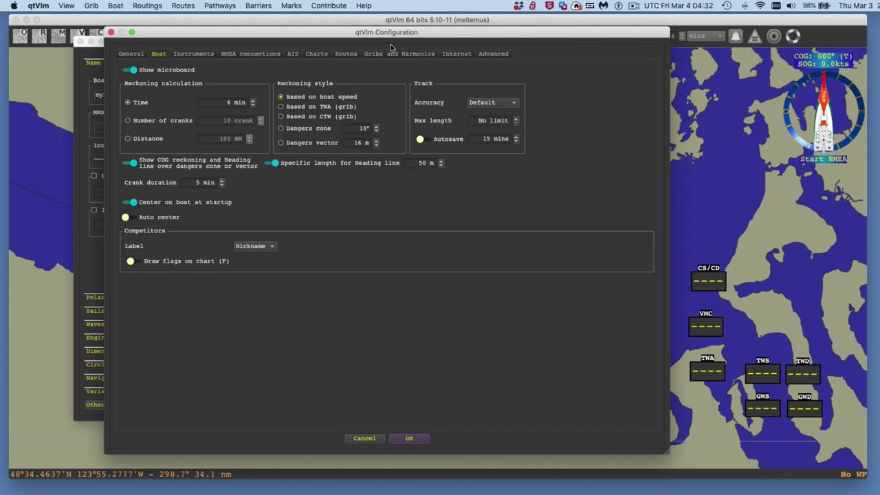
left_click(280, 96)
left_click(111, 32)
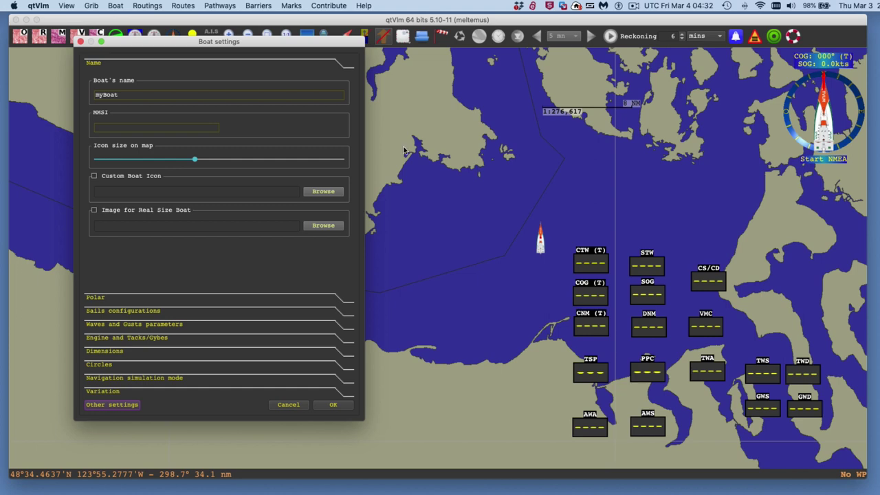
left_click(334, 406)
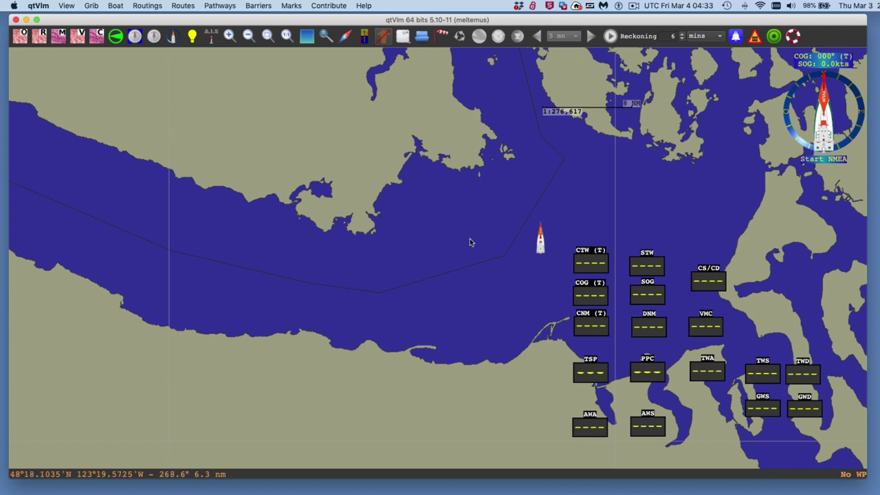
Step: Mark a rectangular area northwest of the boat and load wind grib data onto the map
mouse_move(469, 241)
left_mouse_down()
mouse_move(447, 245)
mouse_move(462, 245)
left_mouse_up()
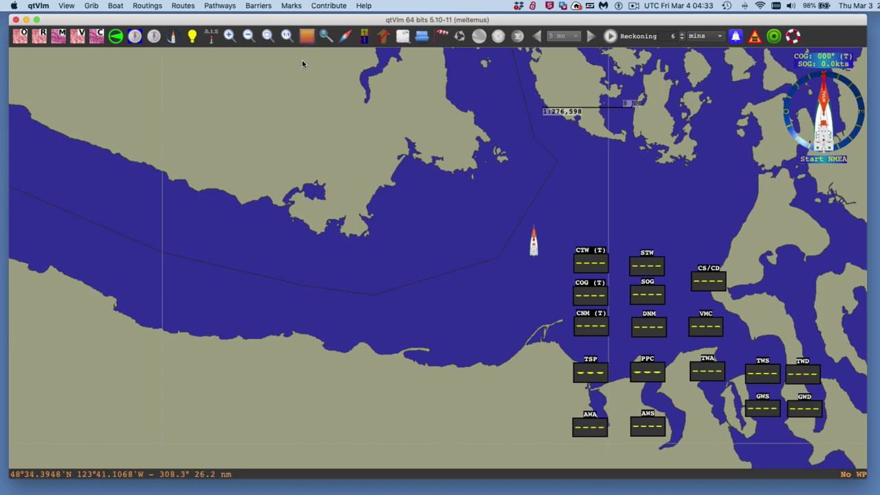
left_click_drag(298, 83, 367, 132)
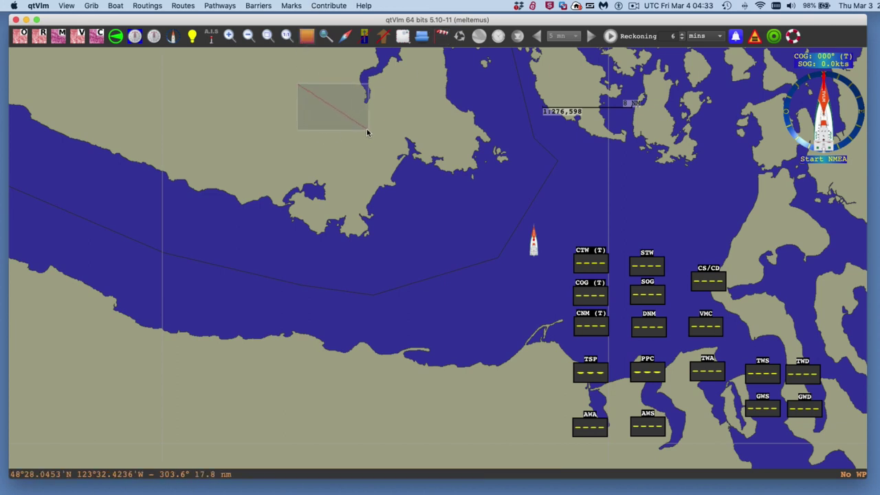
right_click(336, 107)
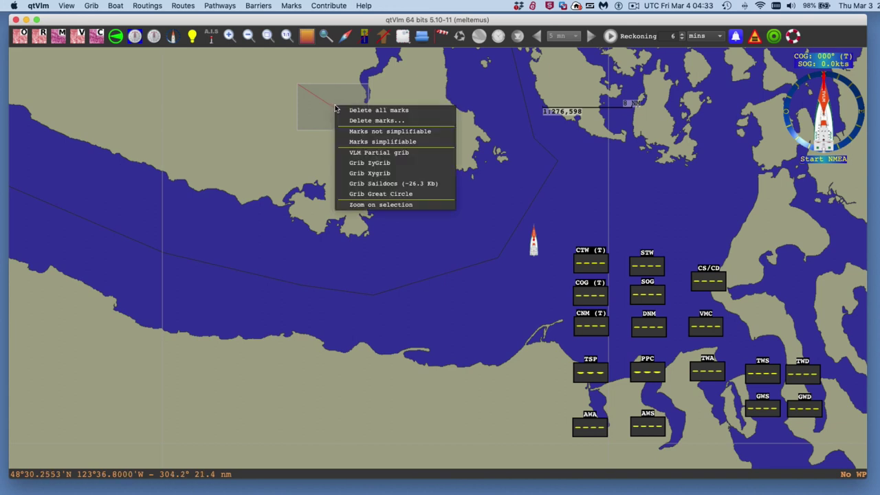
left_click(387, 156)
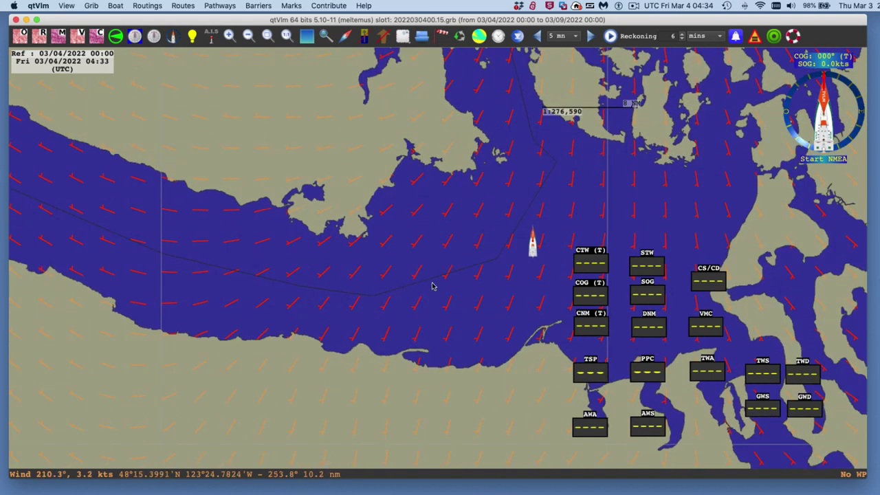
Step: Examine the grib wind arrows over the open water to the west and around the boat
key("Left")
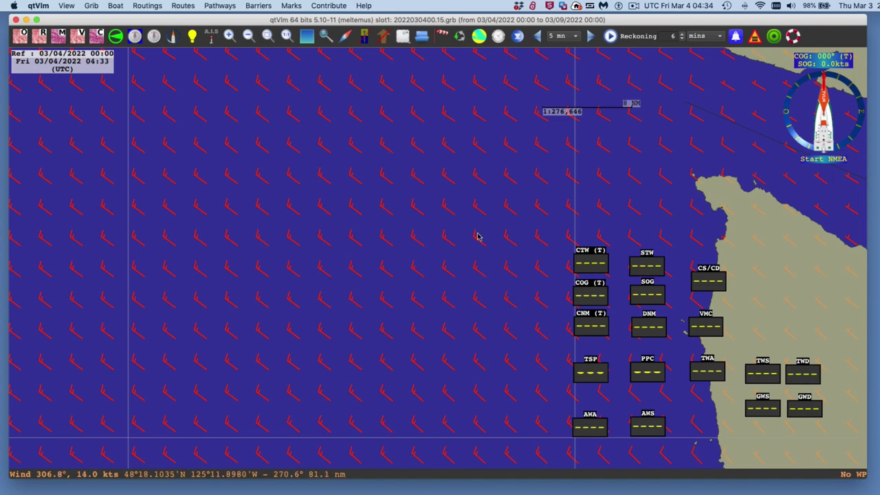
left_click_drag(511, 204, 1, 216)
left_click_drag(822, 207, 252, 240)
left_click_drag(369, 240, 409, 236)
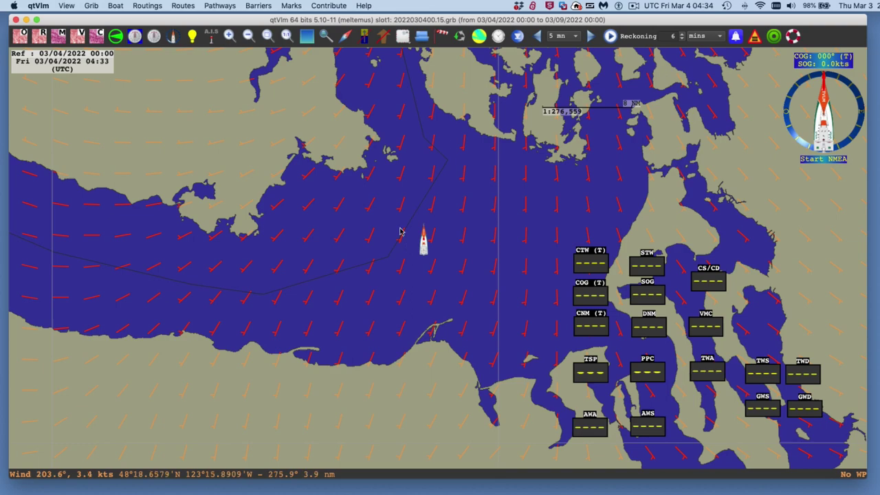
left_click_drag(469, 232, 495, 245)
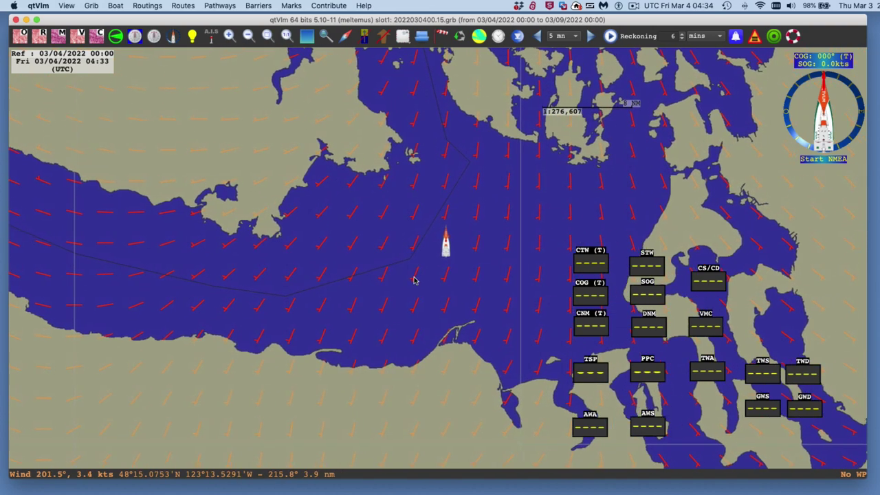
left_click_drag(431, 247, 411, 276)
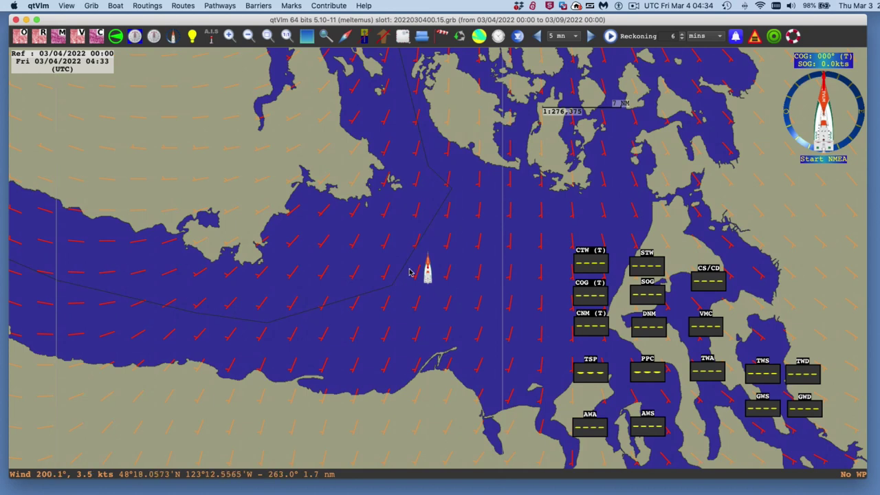
Step: Turn on Force wind in the grib corrections and move the Grib configuration window aside to uncover the map
left_click(442, 34)
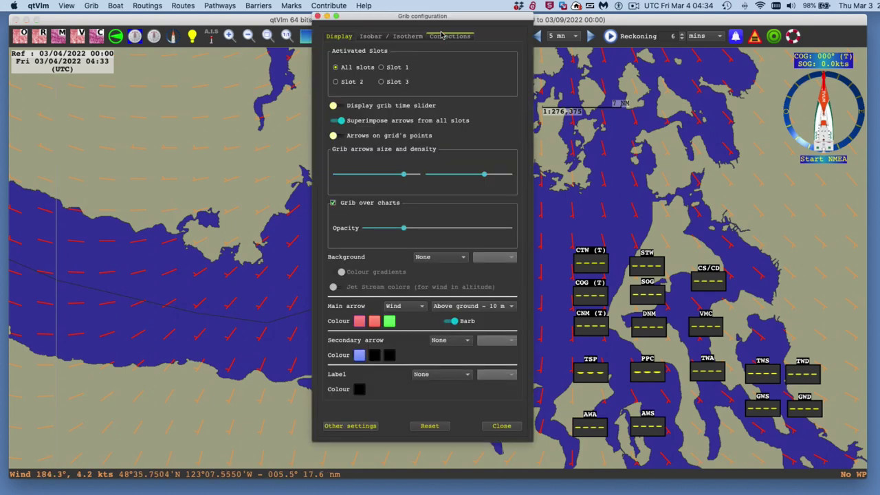
left_click(443, 38)
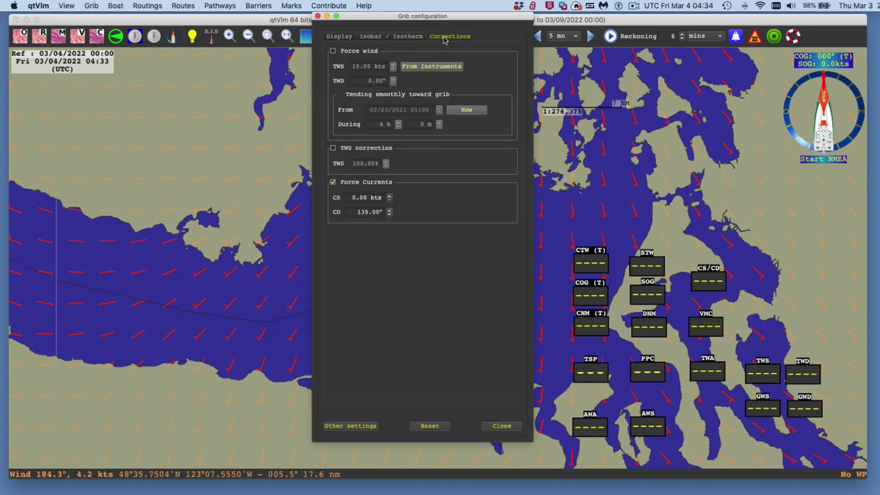
left_click(333, 52)
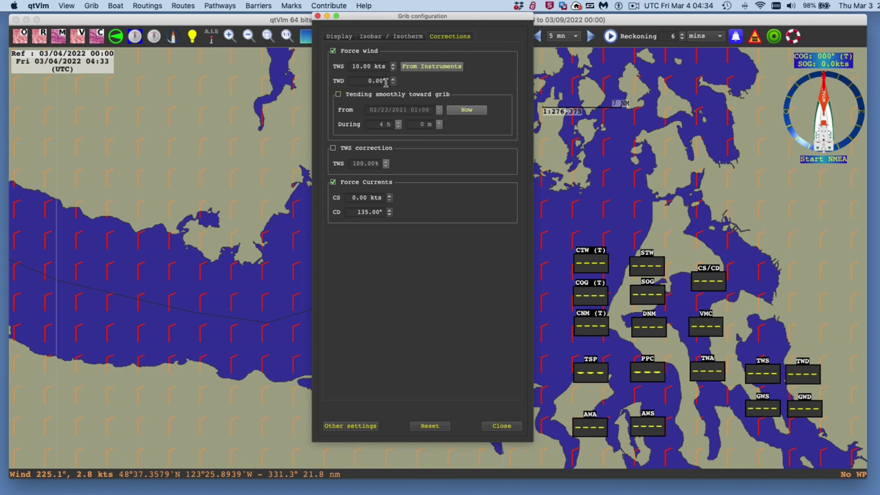
left_click_drag(474, 21, 428, 18)
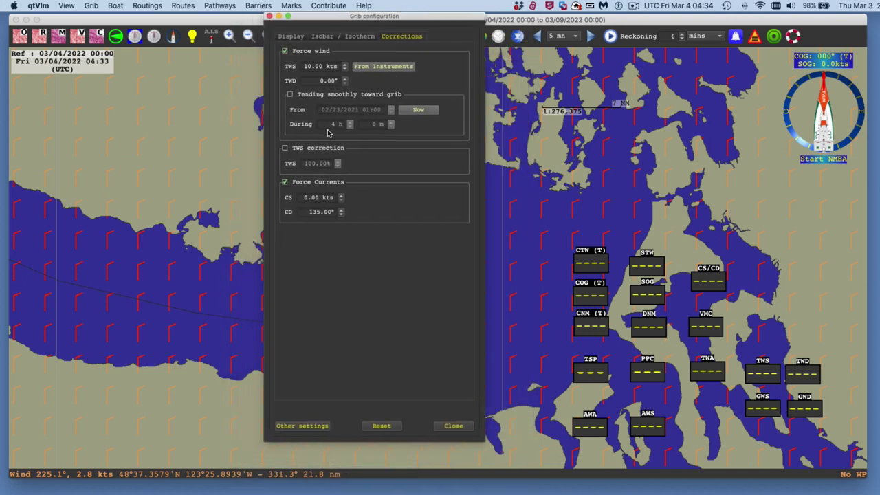
Step: Set the forced wind direction to 5°, turn off Force Currents in the grib corrections, and close the grib configuration
left_click(345, 80)
left_click(345, 80)
left_click(348, 82)
type("00")
key("Return")
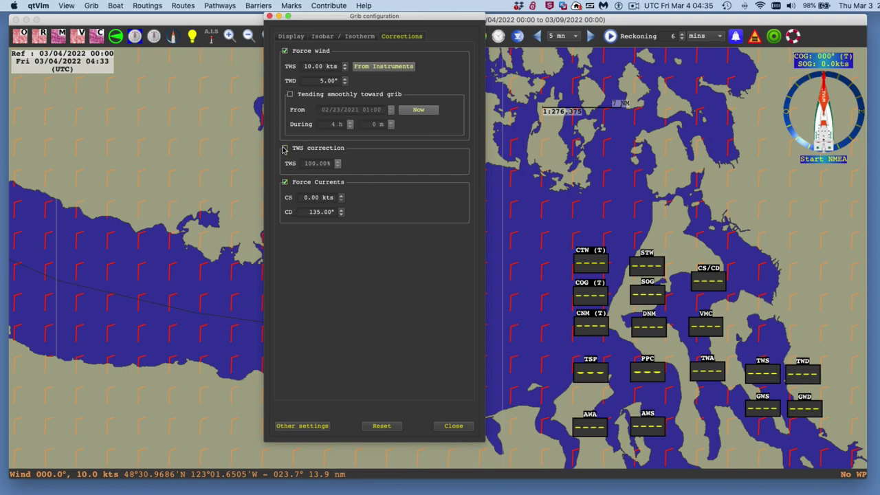
left_click(285, 182)
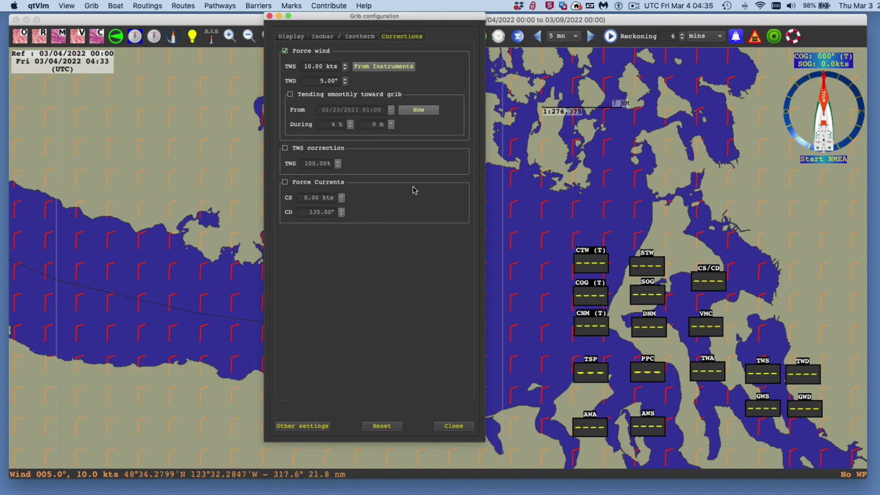
left_click(454, 427)
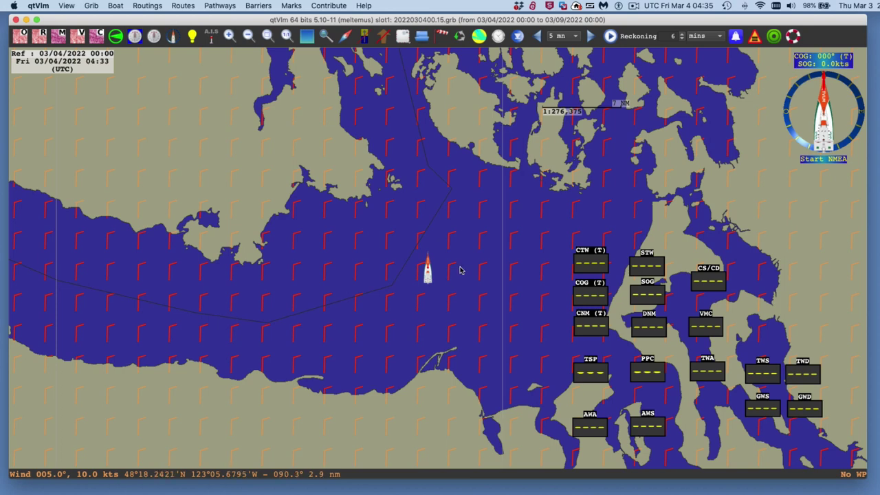
Step: Reveal the boat information panel with its polar diagram and turn on navigation simulation mode
left_click_drag(447, 275, 448, 267)
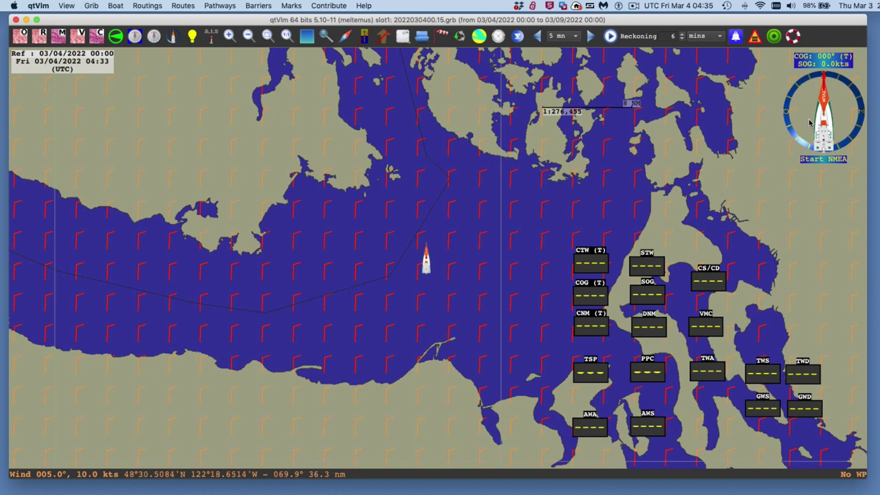
mouse_move(5, 207)
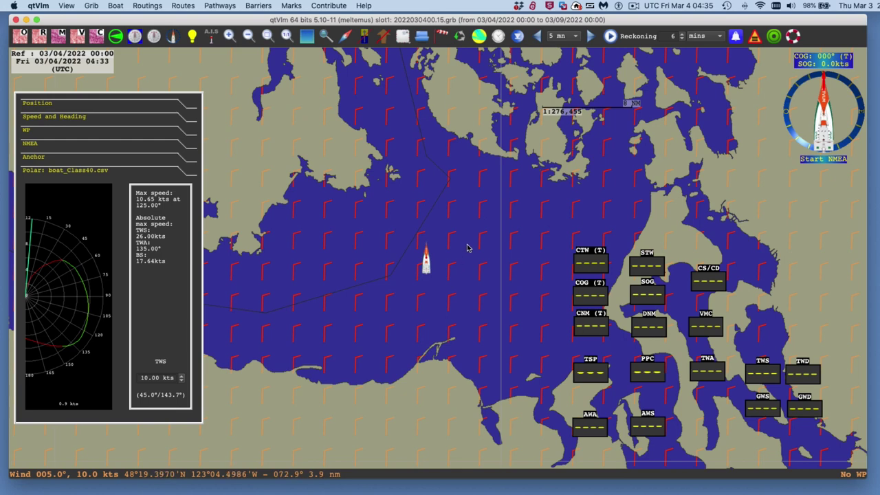
left_click(115, 5)
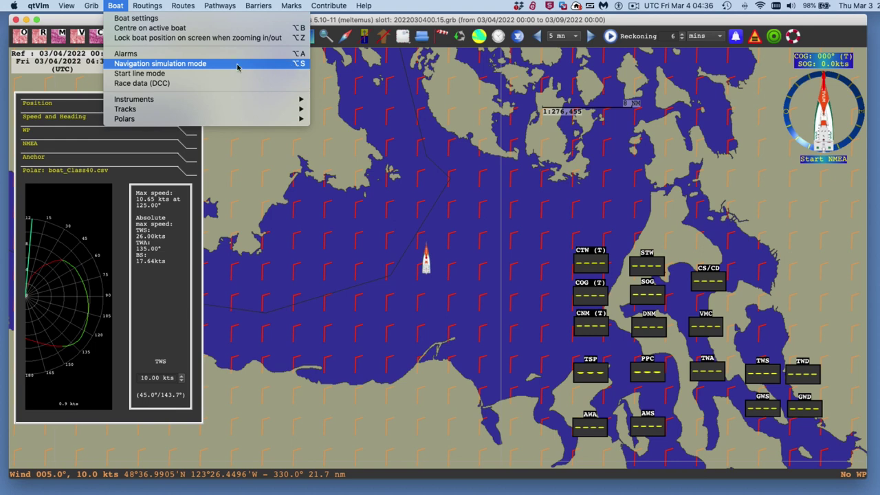
left_click(204, 64)
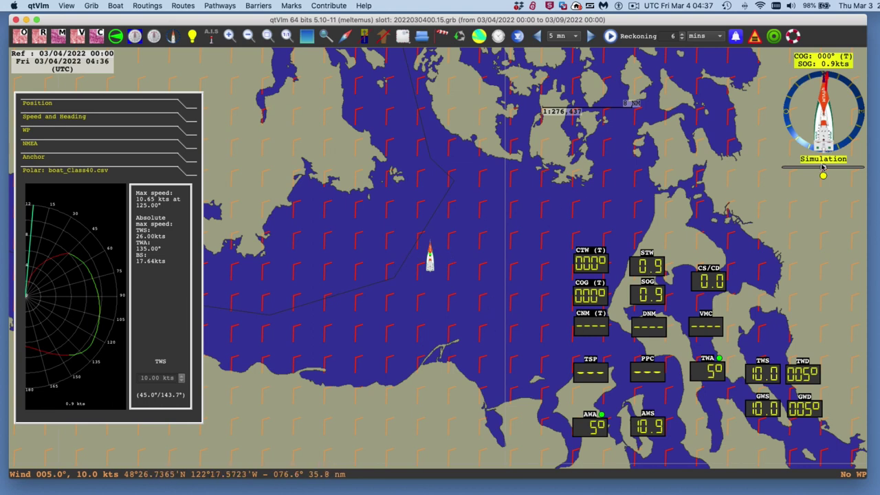
Step: Steer the simulated boat slightly to starboard with the rudder, then centre the rudder on a course of about 13°
left_click_drag(823, 168, 829, 168)
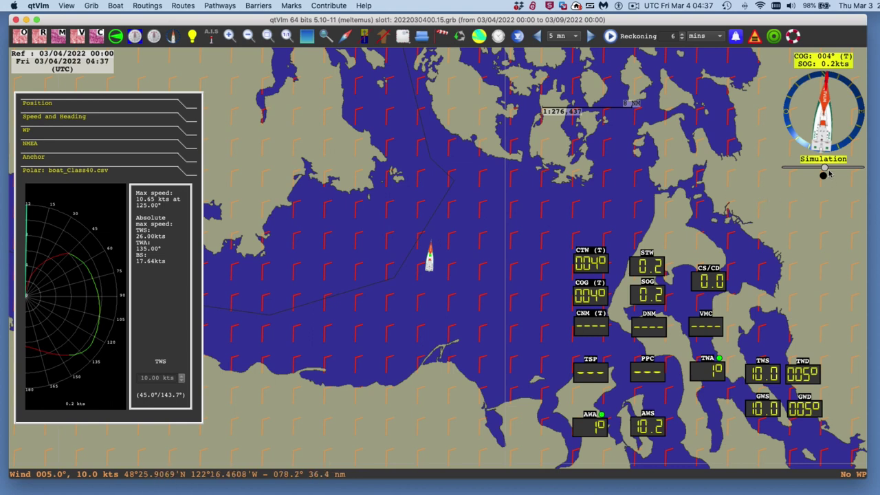
left_click_drag(825, 171, 833, 169)
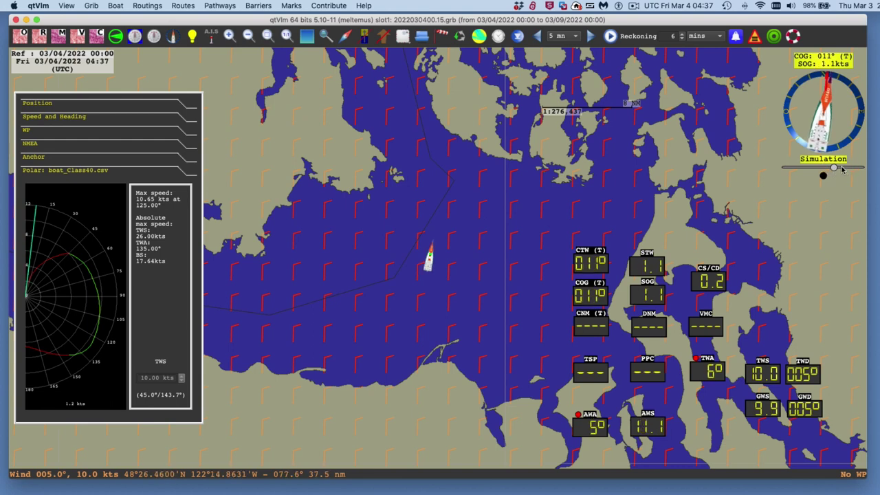
left_click(822, 176)
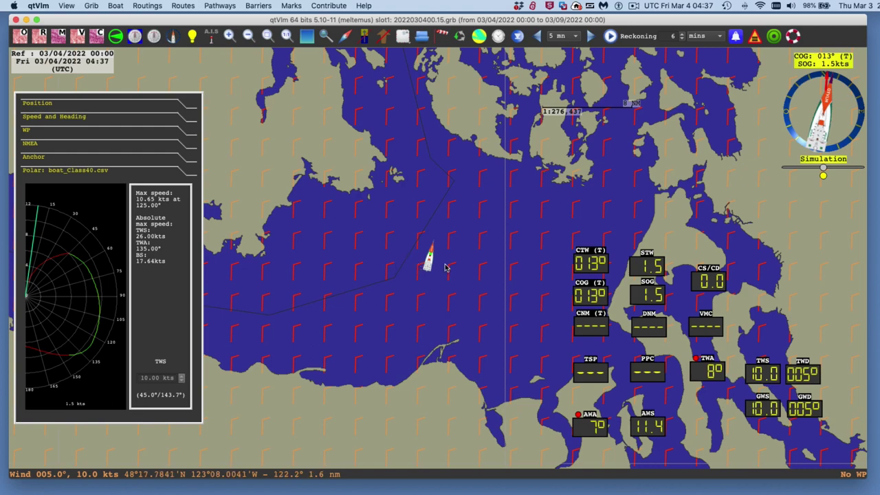
Step: Turn the simulated boat further to starboard with the rudder, then centre the rudder on a course of about 54°
scroll(444, 268, "up", 1)
scroll(445, 268, "up", 4)
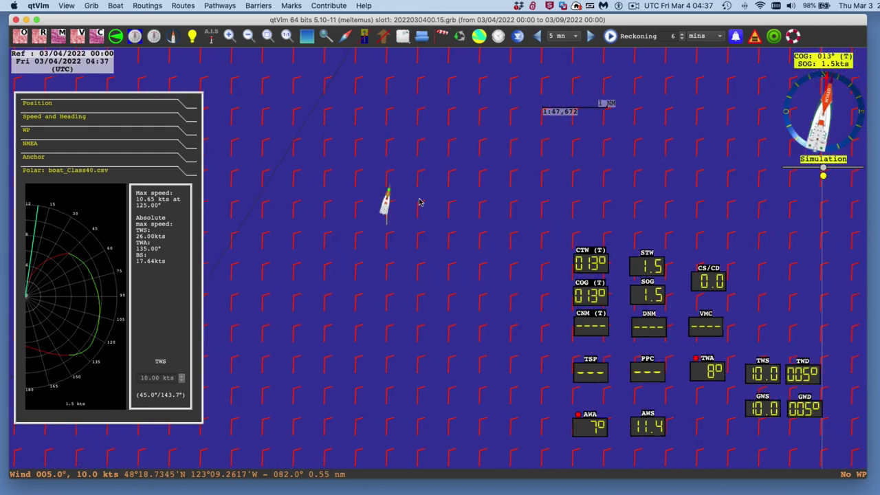
left_click_drag(424, 220, 483, 216)
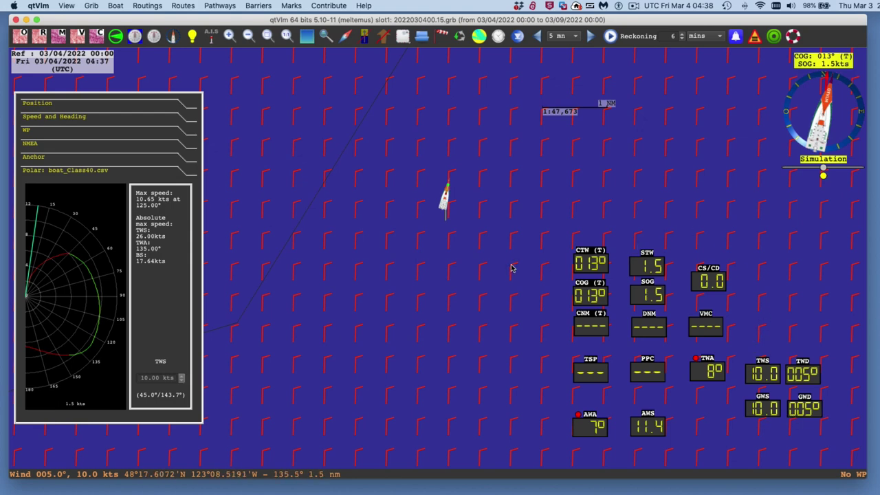
left_click_drag(512, 268, 510, 298)
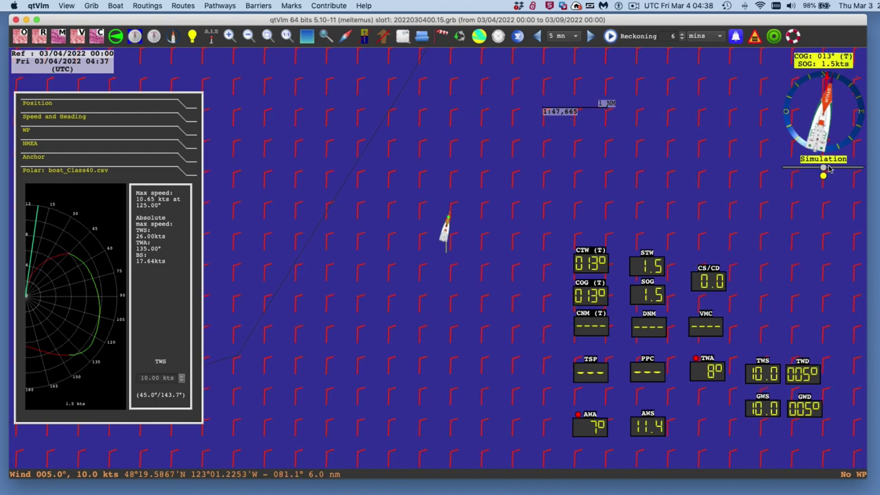
left_click_drag(824, 169, 846, 176)
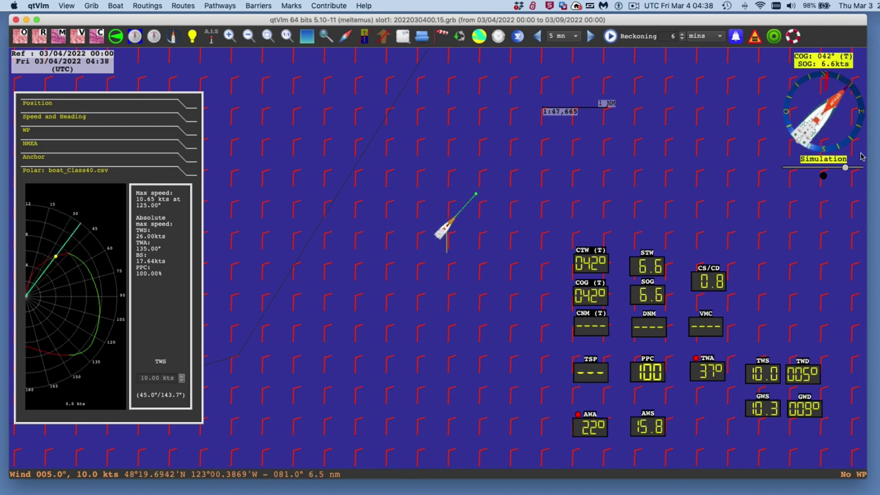
left_click(823, 176)
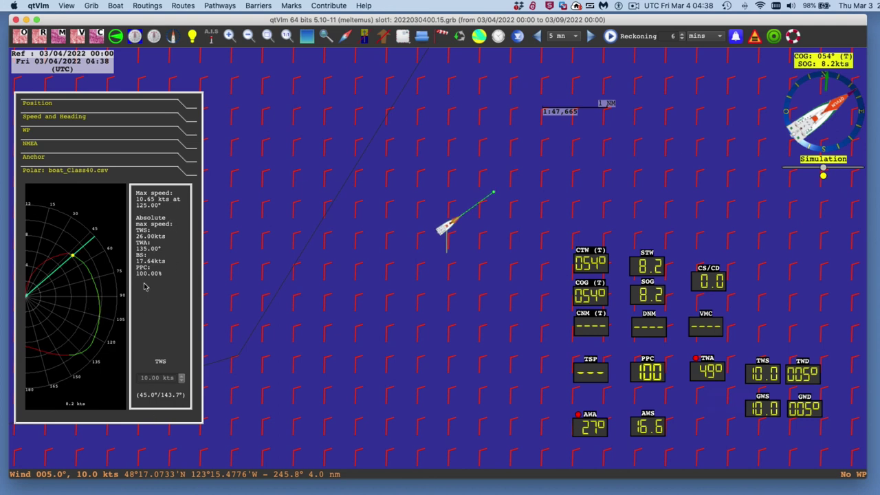
Step: Examine the boat's polar performance and the wind and speed data recorded at the bend in its track
mouse_move(88, 244)
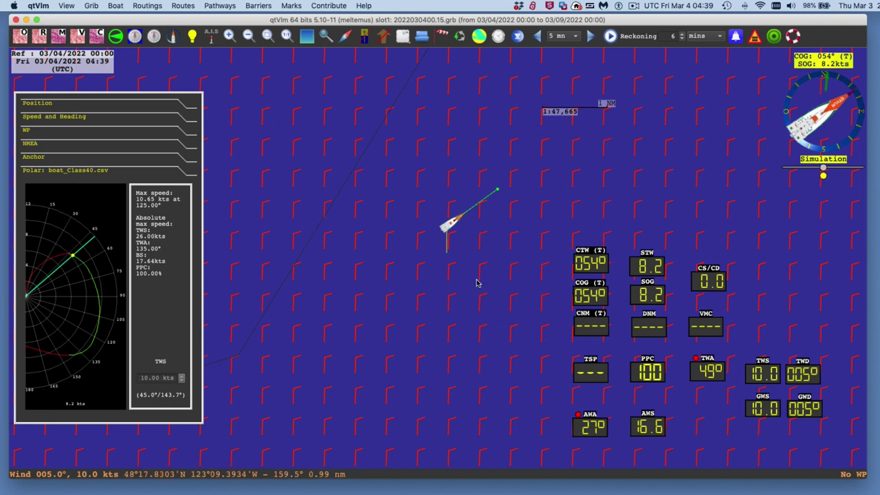
left_click_drag(477, 339, 442, 401)
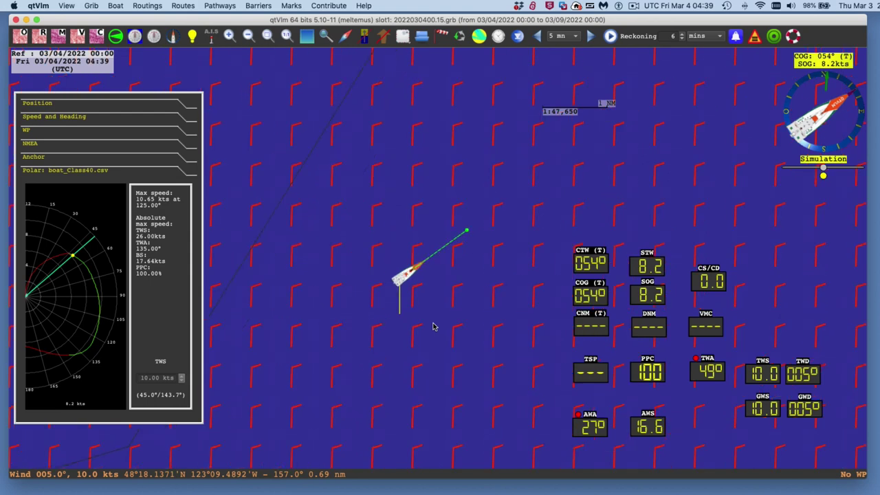
scroll(434, 328, "up", 2)
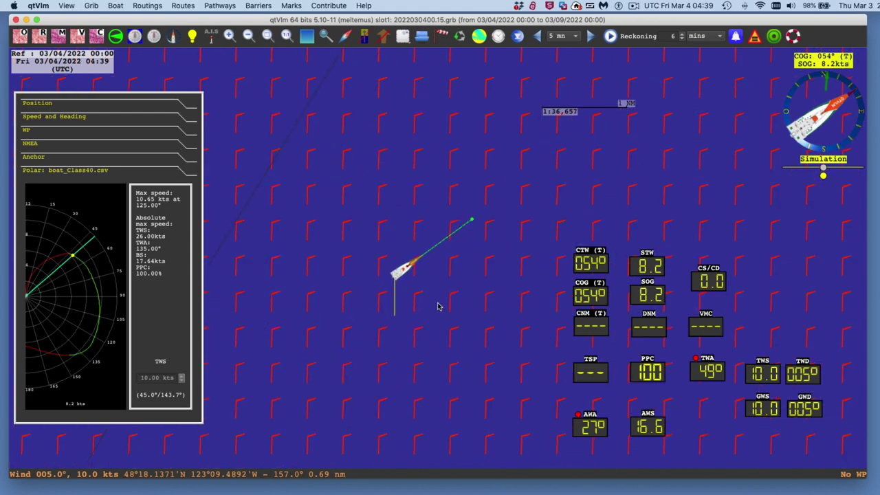
scroll(437, 303, "up", 3)
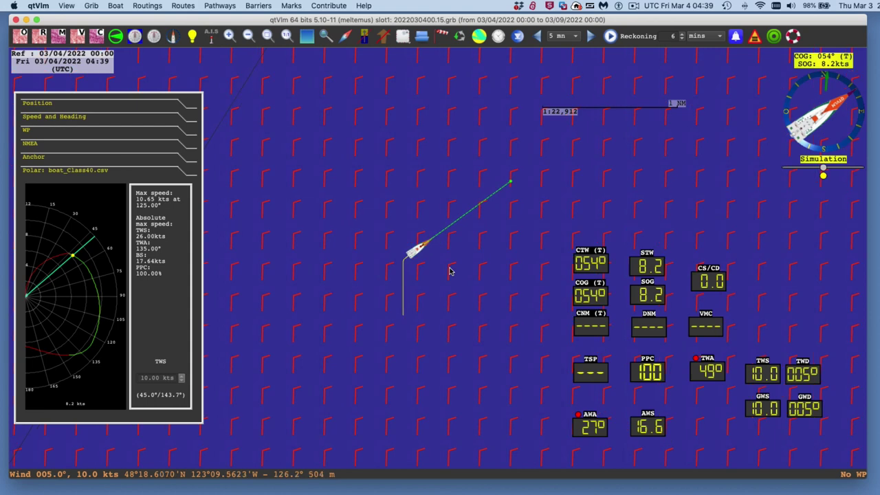
scroll(449, 271, "up", 2)
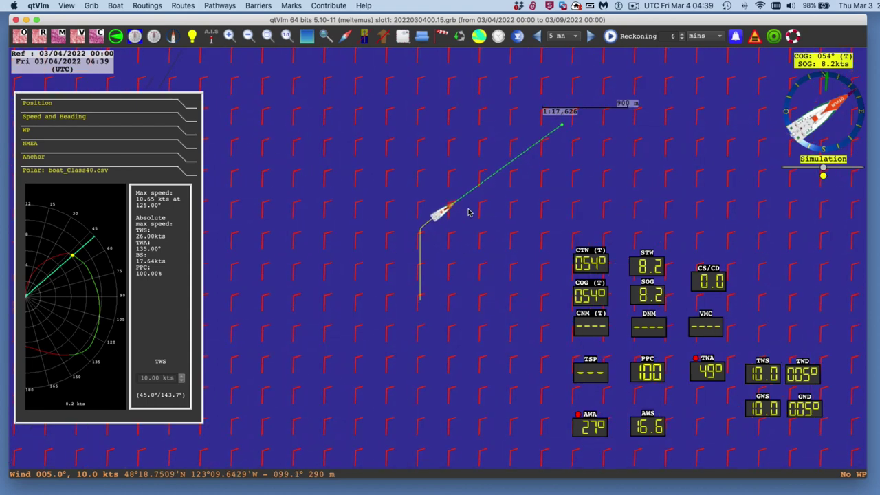
mouse_move(426, 227)
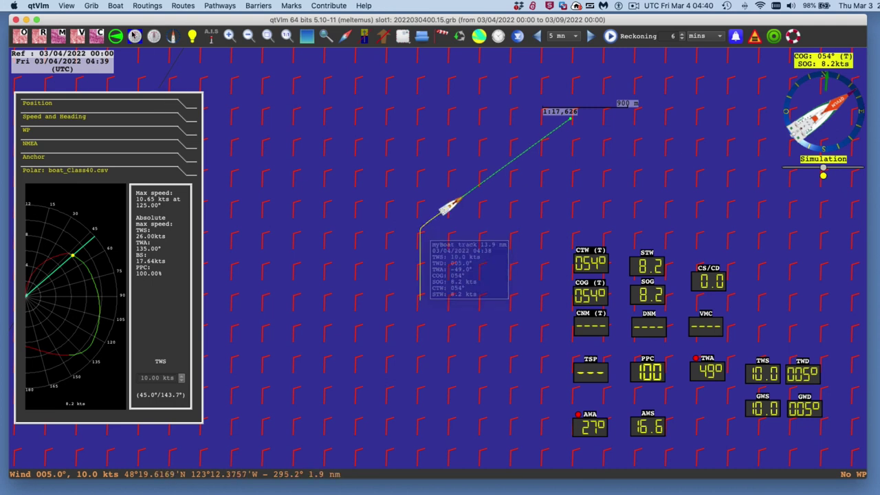
Step: Archive the boat's current track under the name "test getting started"
left_click(115, 7)
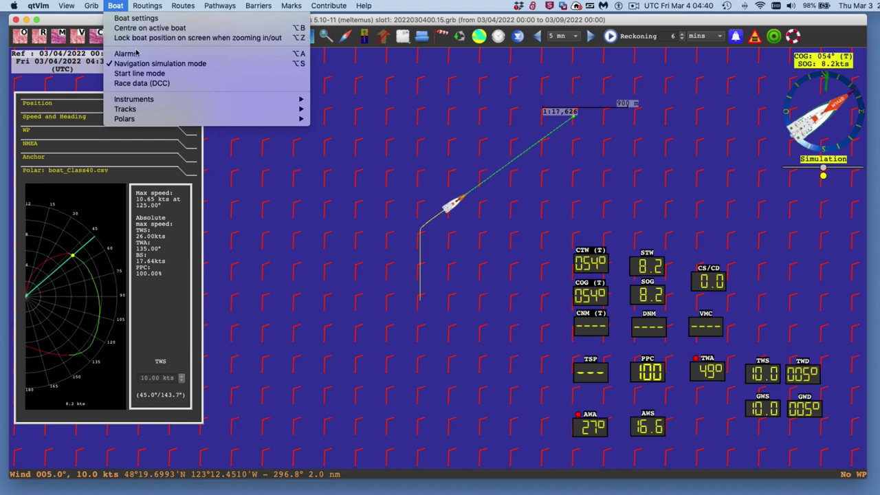
mouse_move(149, 110)
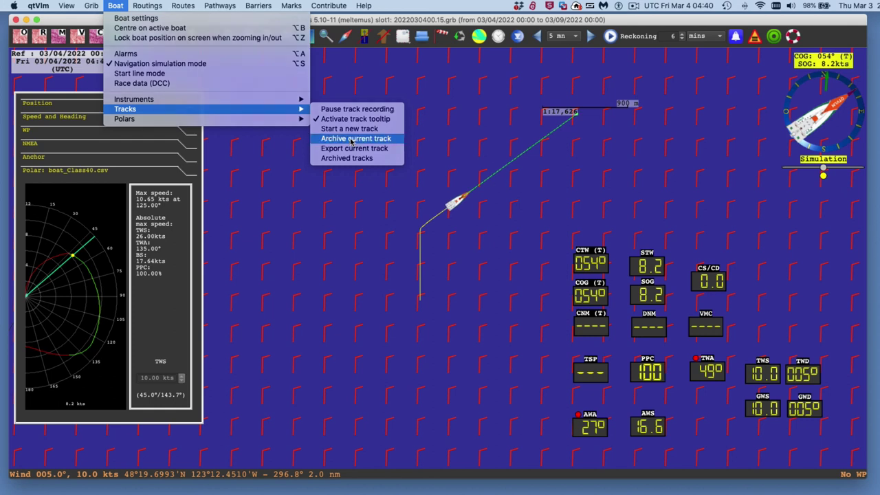
left_click(351, 140)
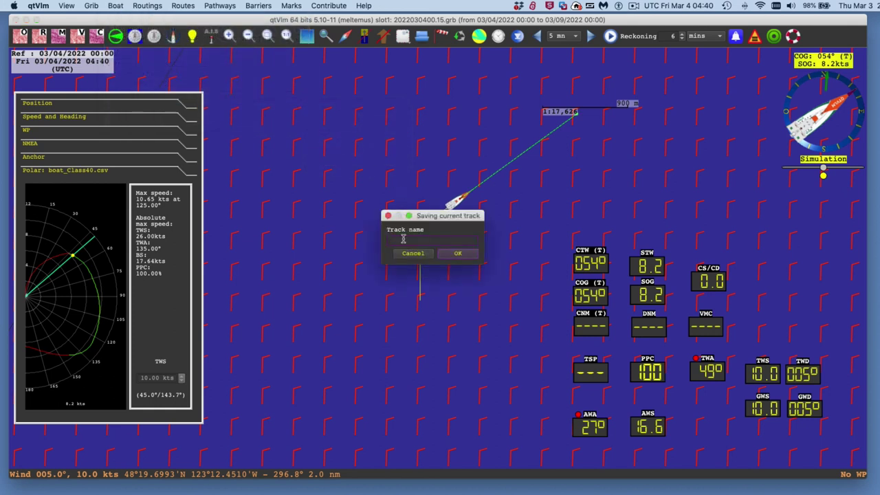
type("test getting started")
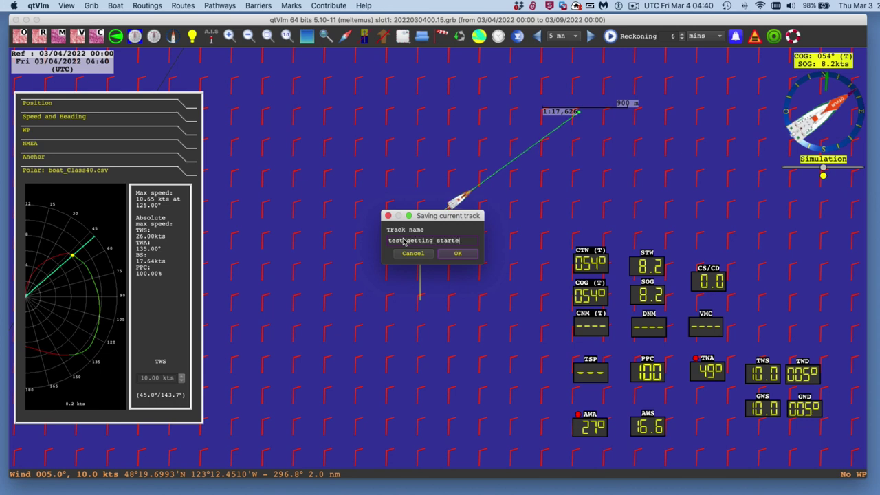
left_click(457, 254)
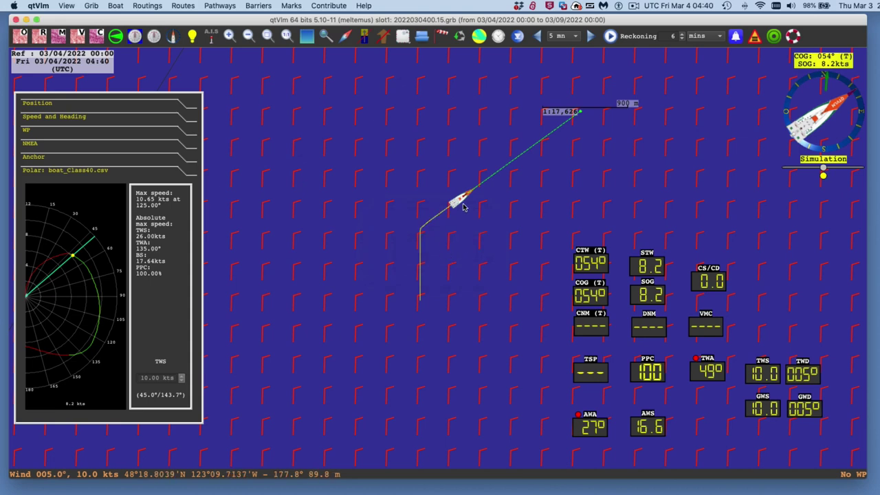
Step: Reset the boat's track from its position details and check the map around the boat
left_click_drag(477, 251, 449, 293)
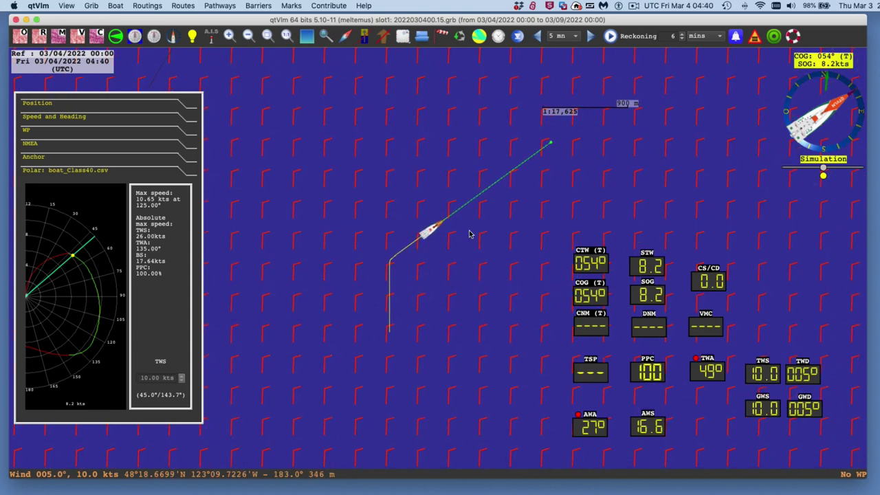
left_click_drag(501, 234, 490, 266)
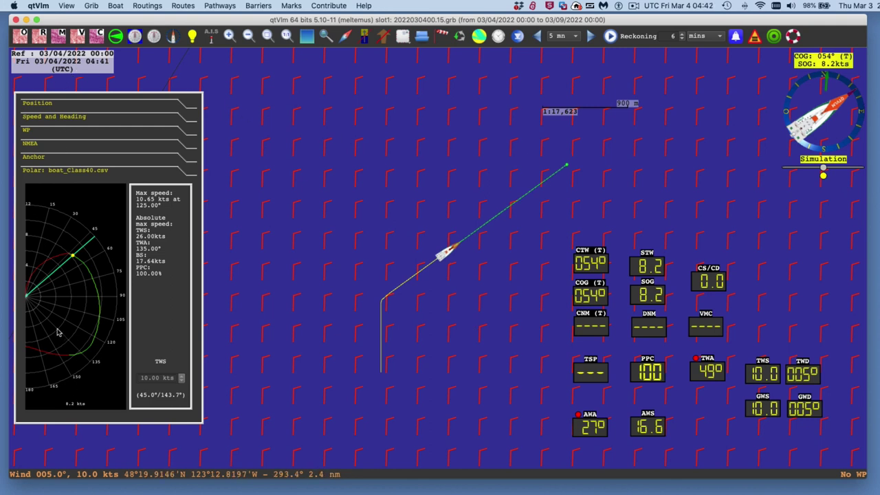
left_click(43, 107)
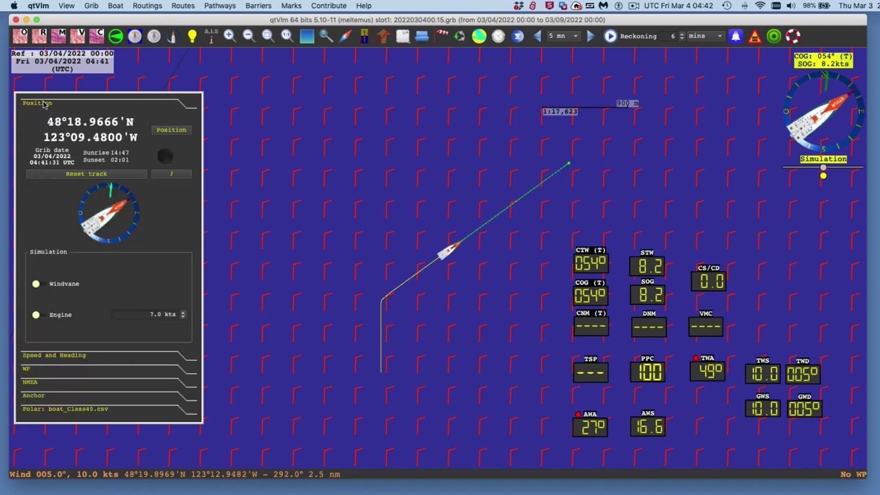
left_click(79, 176)
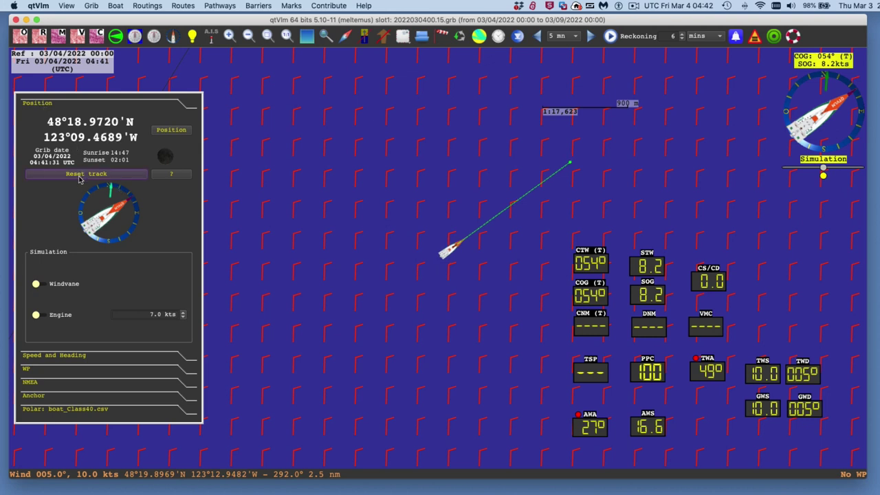
scroll(435, 267, "up", 5)
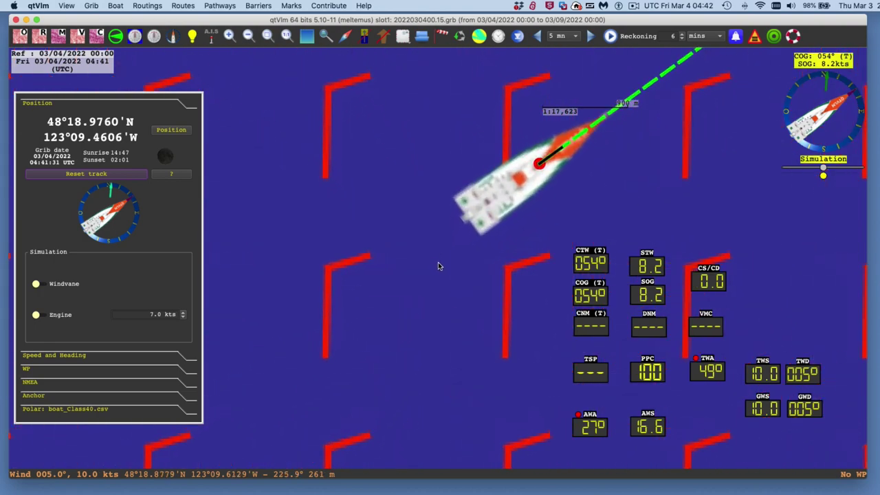
scroll(436, 265, "down", 5)
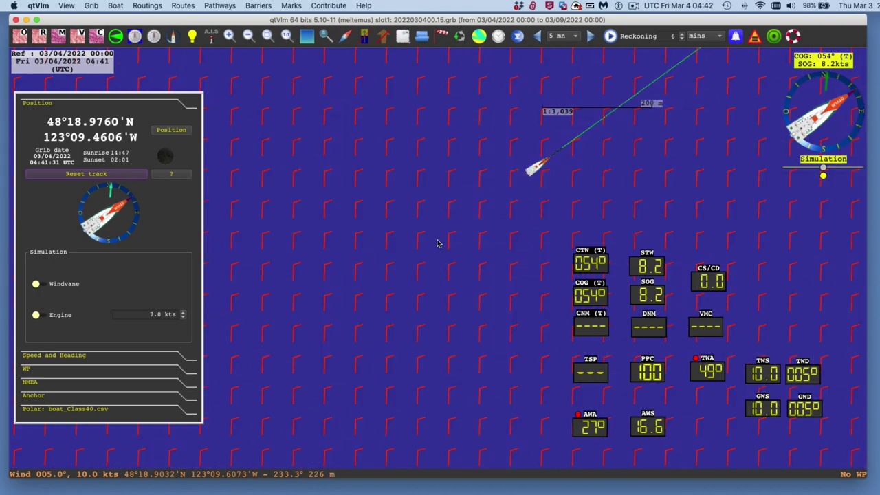
scroll(433, 249, "down", 3)
scroll(405, 288, "down", 1)
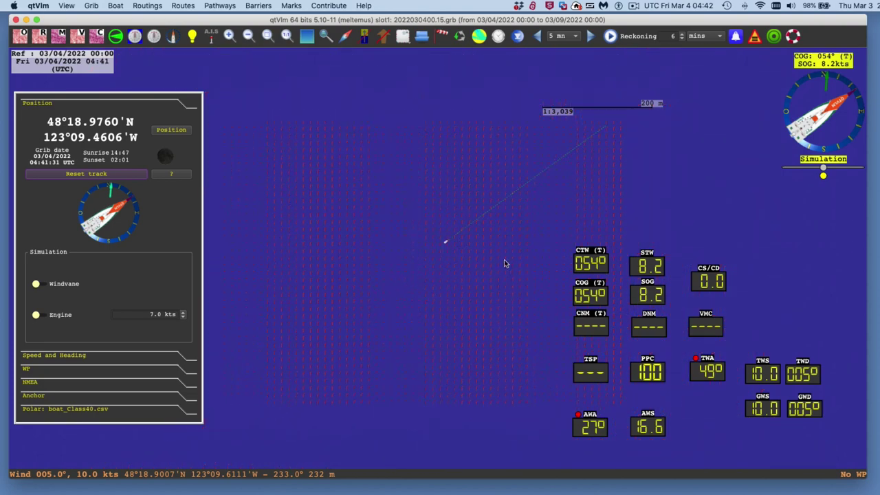
scroll(504, 259, "up", 5)
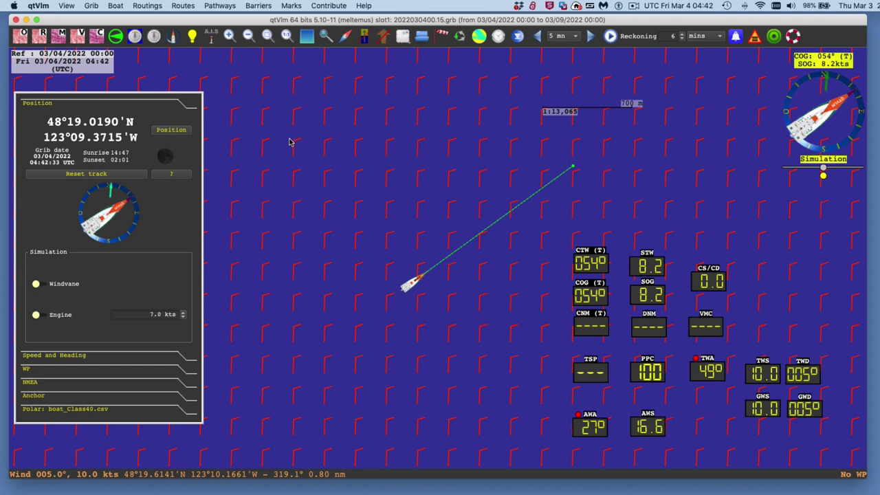
Step: Set the boat's track accuracy to Very high in the configuration reached from the boat settings, and close the settings
left_click(115, 6)
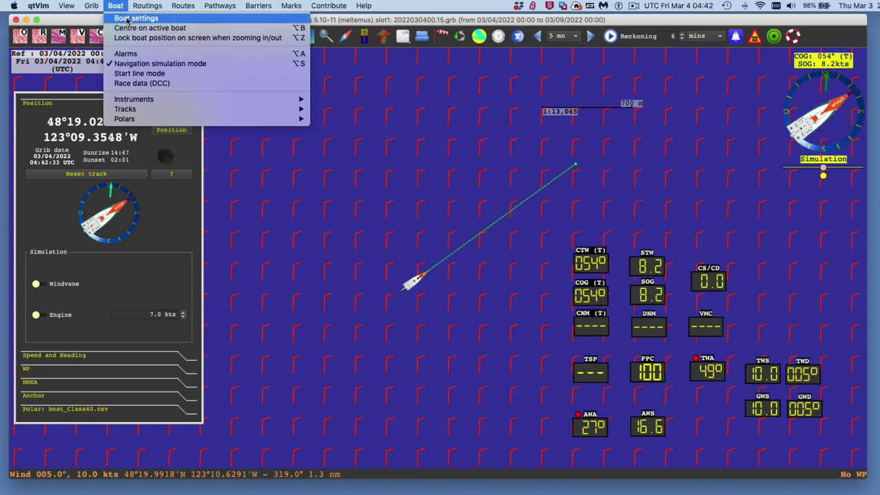
left_click(127, 20)
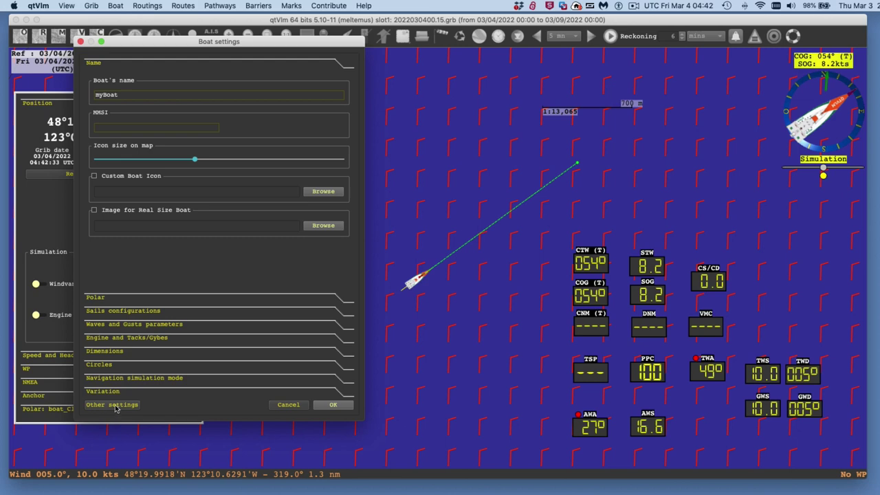
left_click(116, 406)
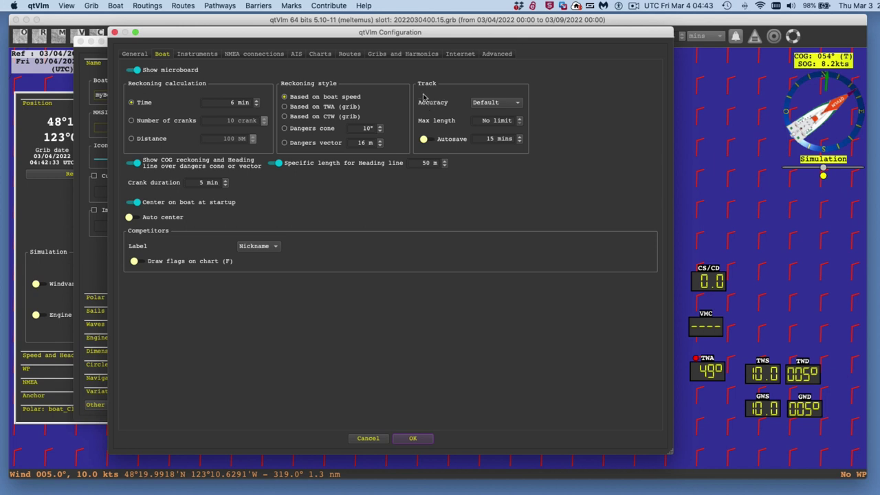
left_click(492, 104)
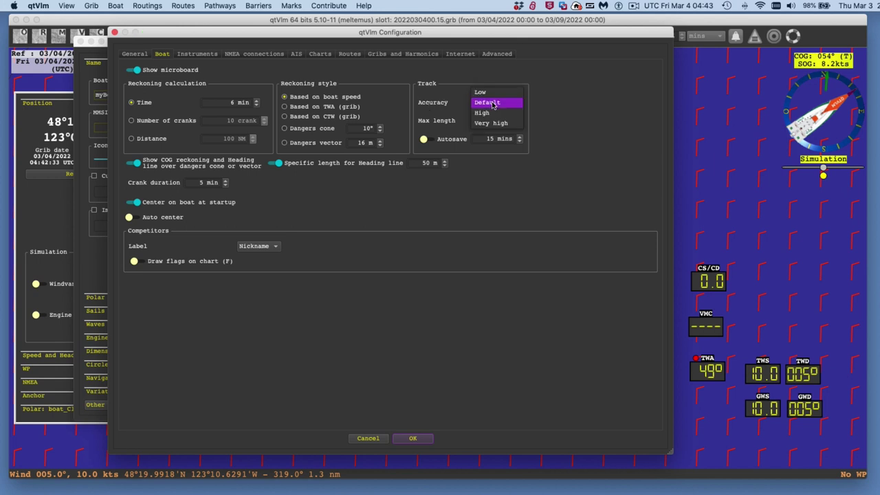
left_click(492, 124)
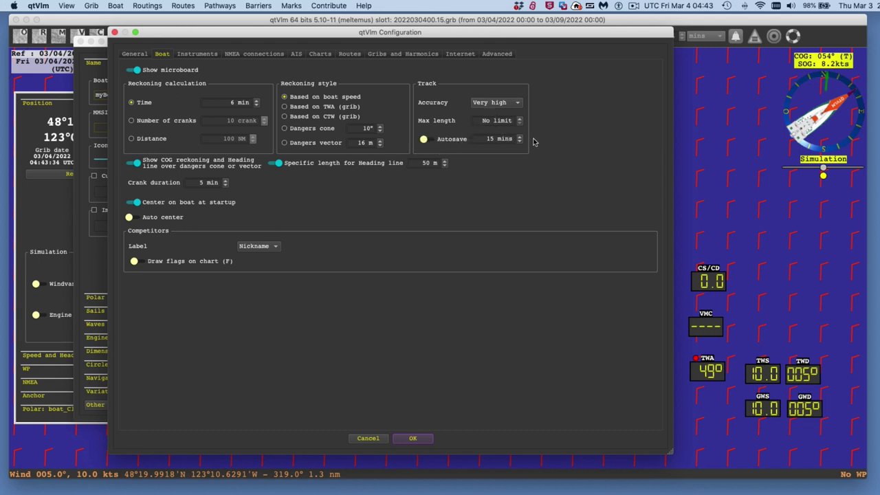
left_click(429, 141)
left_click(434, 140)
left_click_drag(462, 32, 482, 34)
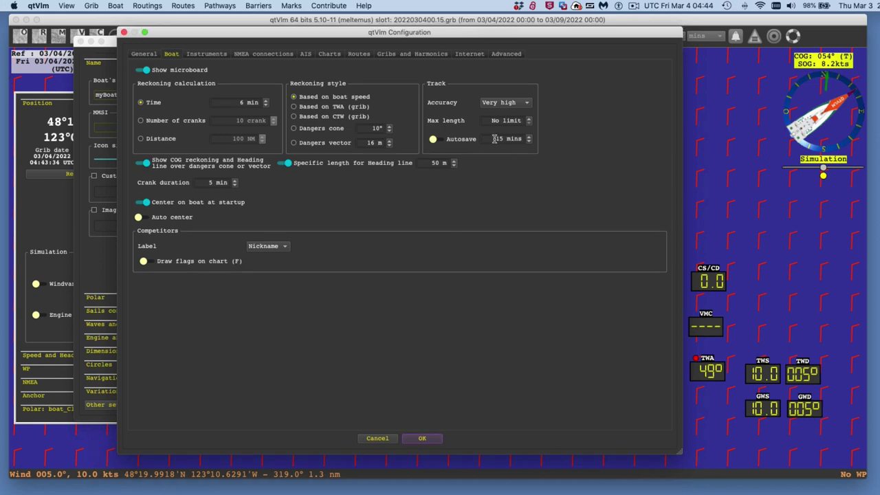
left_click(423, 438)
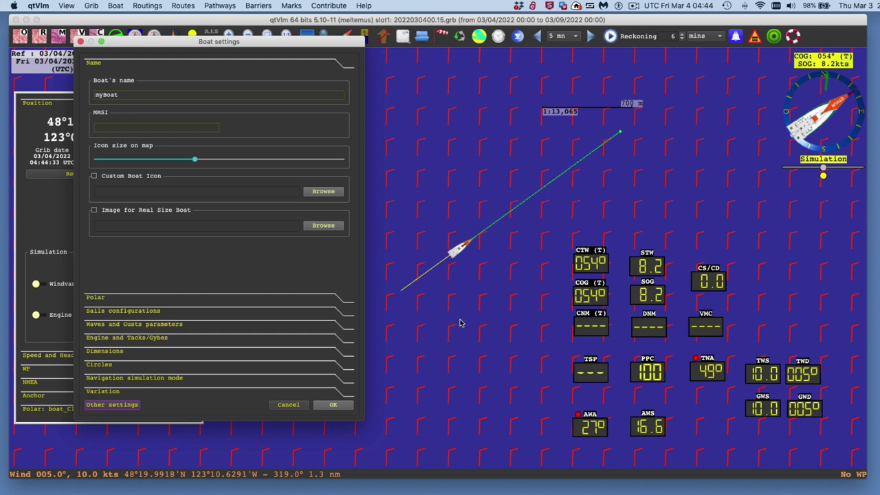
left_click(80, 42)
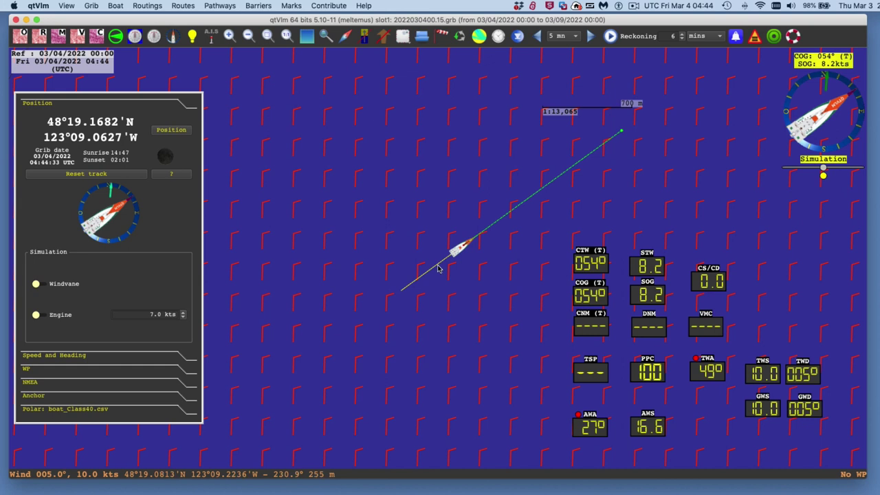
Step: Place a Goto Waypoint on the map north-northeast of the boat so it becomes the active waypoint
mouse_move(437, 268)
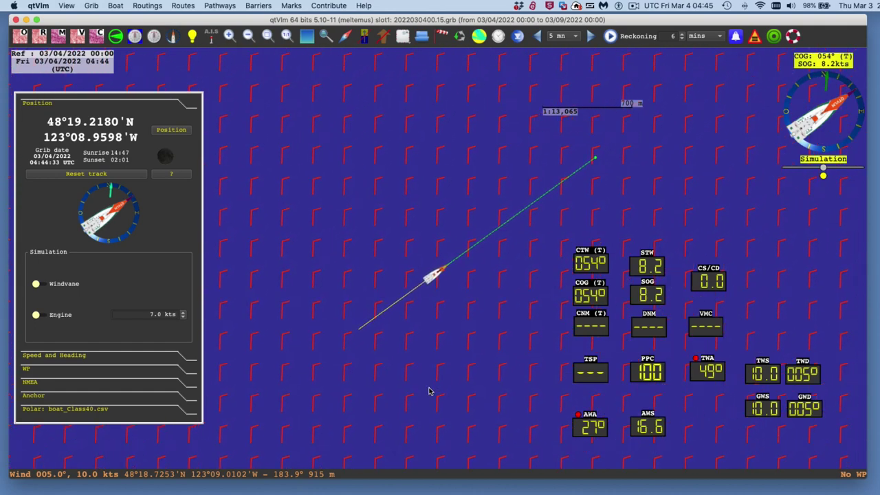
scroll(440, 382, "down", 2)
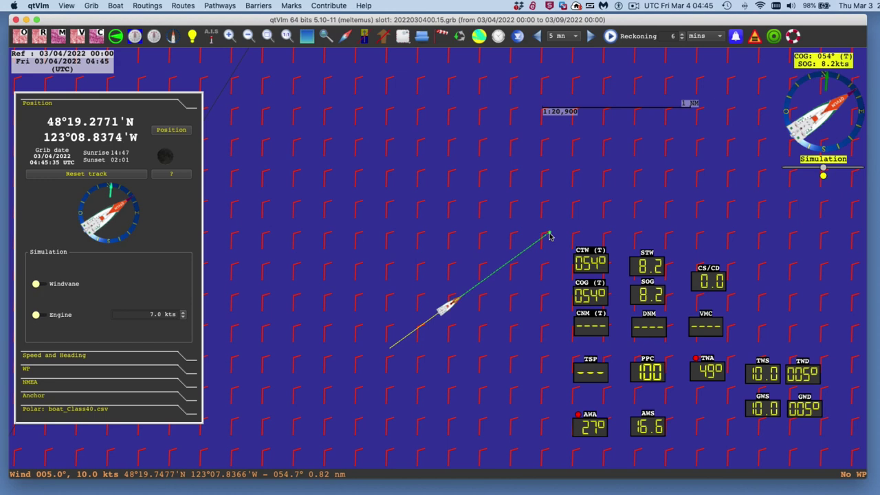
left_click_drag(564, 218, 514, 216)
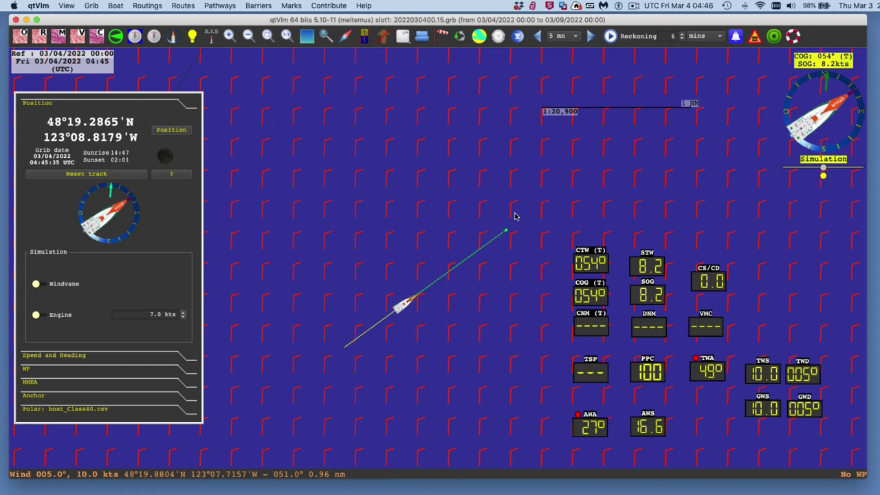
left_click_drag(478, 350, 479, 334)
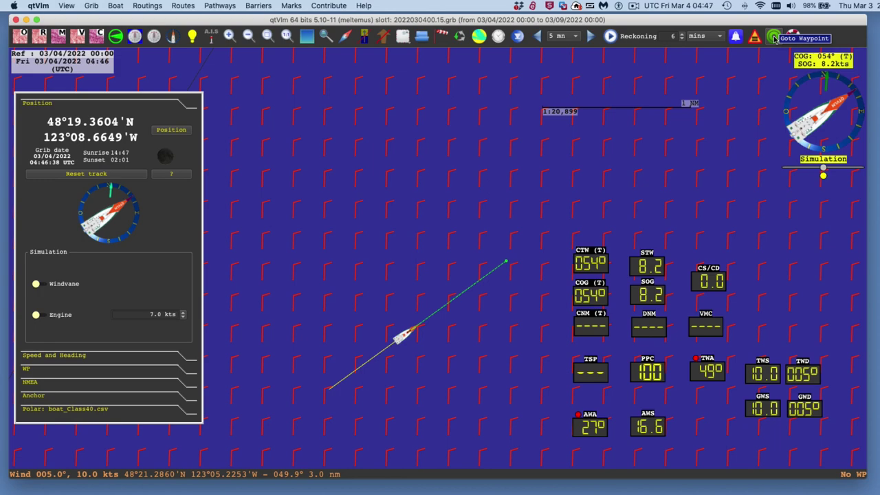
left_click_drag(639, 175, 579, 198)
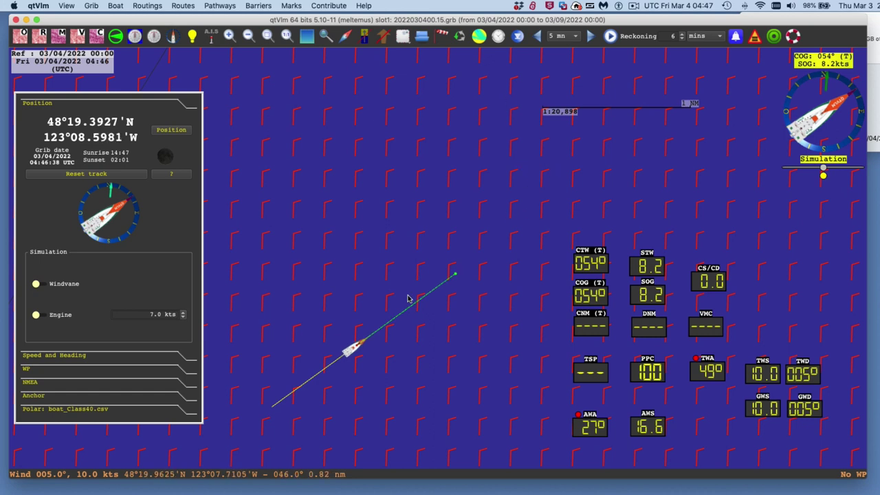
left_click(480, 113)
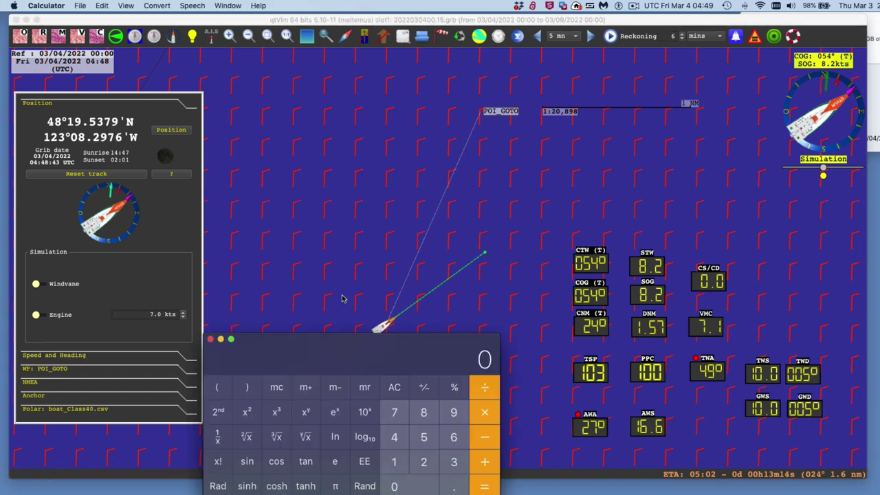
Step: Switch to Calculator, compute 8.2 × cos(30) to check the boat's speed toward the waypoint, and put the calculator away
left_click_drag(336, 350, 299, 130)
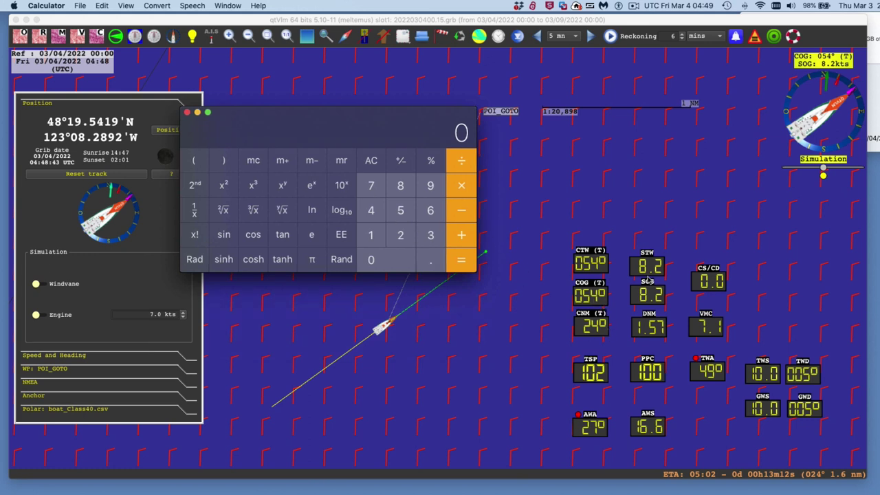
left_click(401, 186)
left_click(431, 264)
left_click(400, 235)
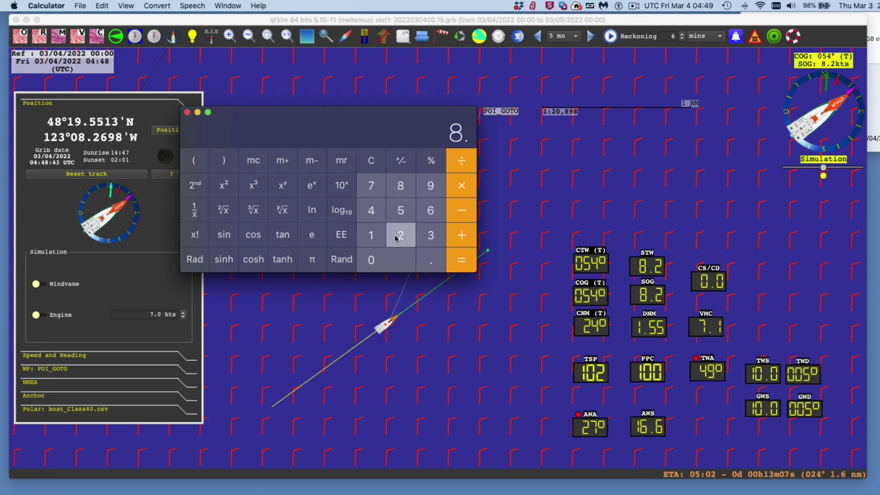
left_click(462, 186)
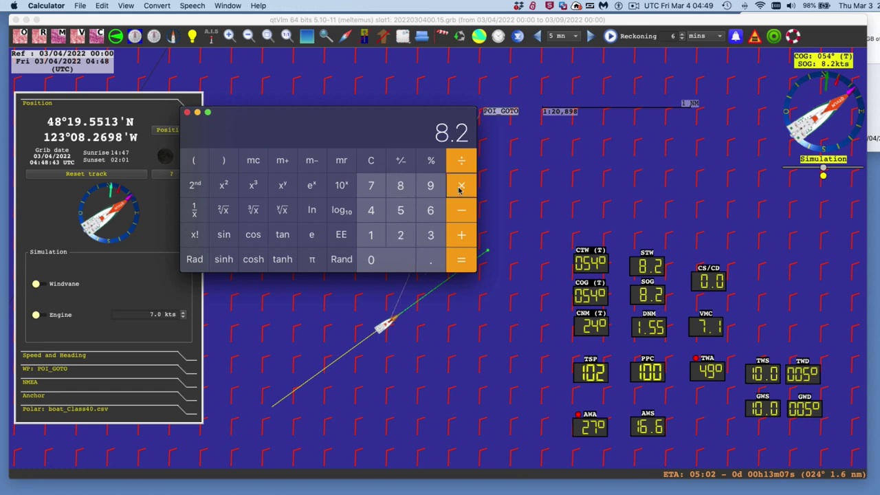
left_click(428, 234)
left_click(375, 260)
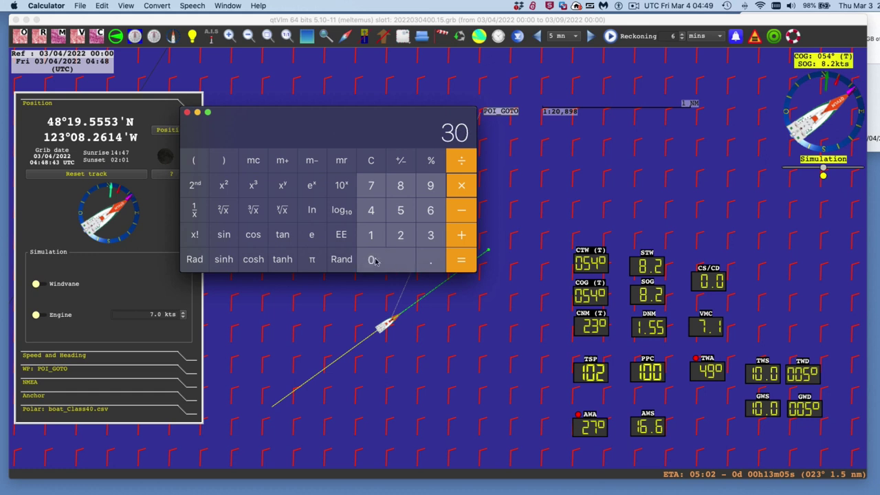
left_click(253, 234)
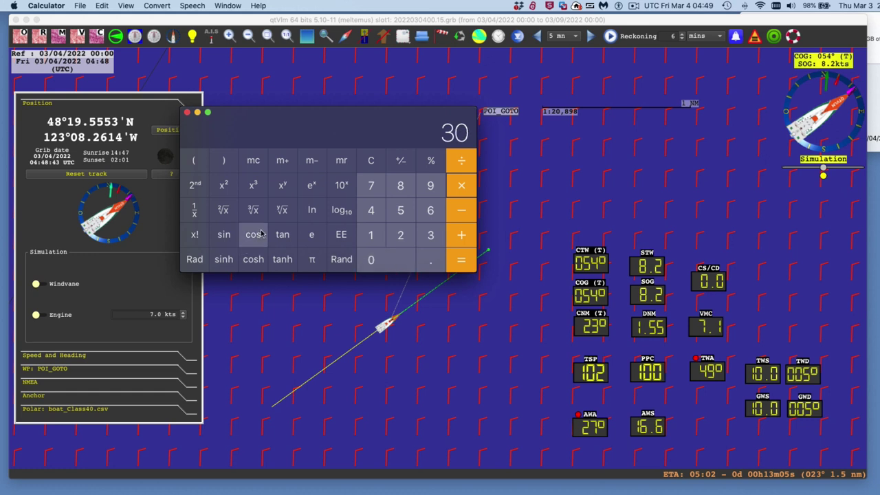
left_click(461, 261)
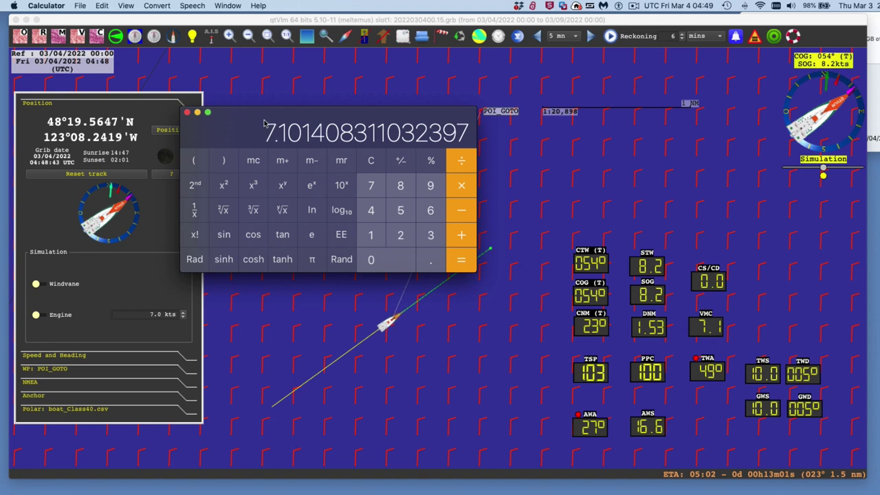
key("super+m")
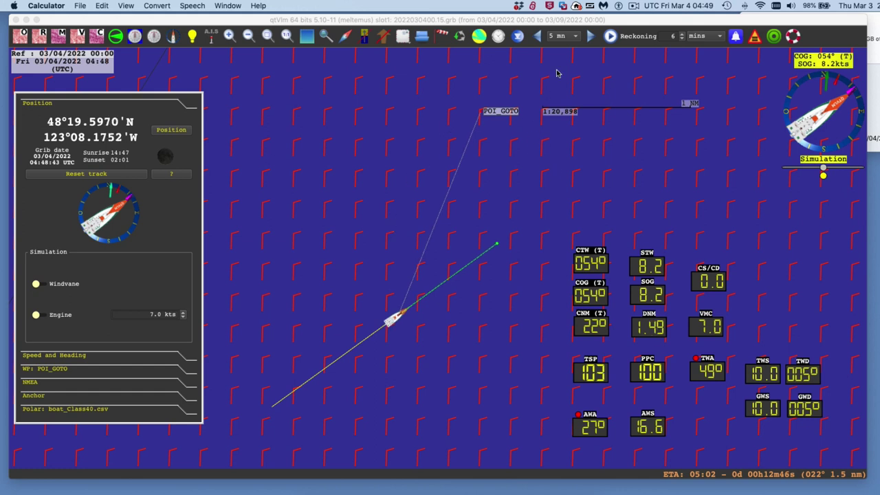
left_click(634, 6)
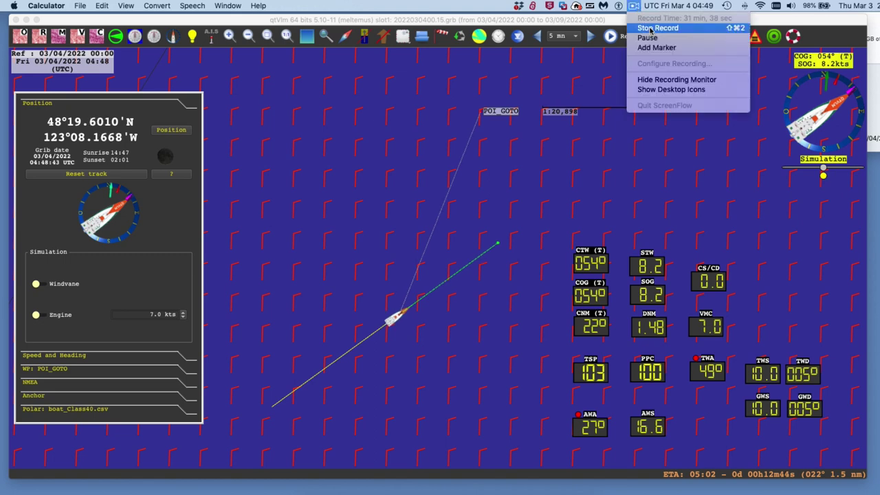